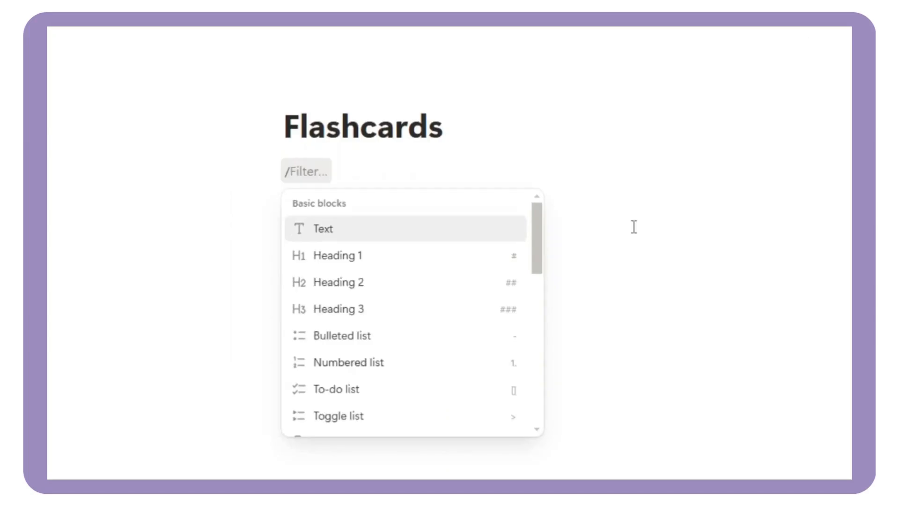
# - Insert an inline database on the page, title it Flashcards, and hide the database title
pyautogui.write('da')
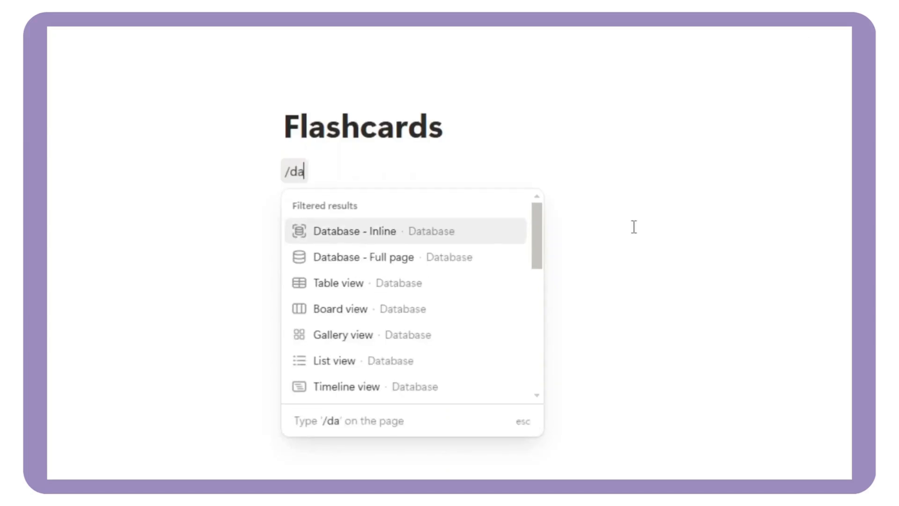
pyautogui.click(429, 238)
pyautogui.click(234, 227)
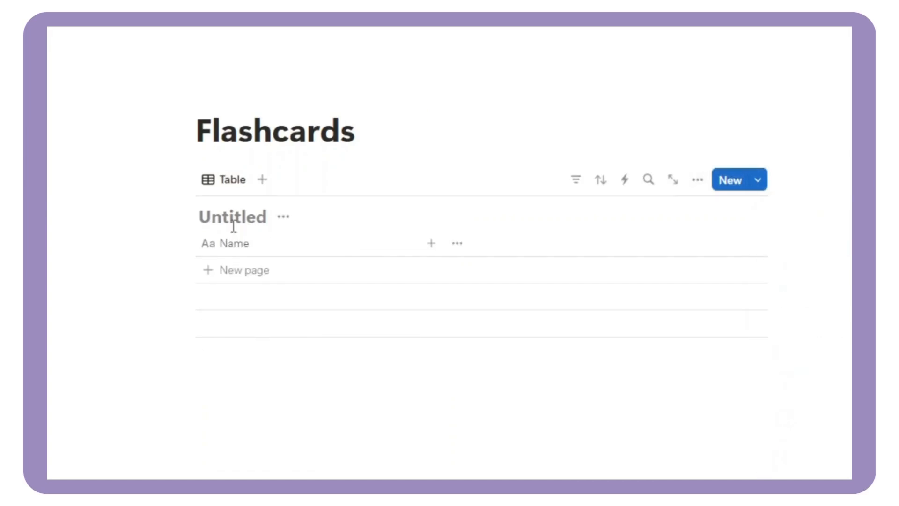
pyautogui.write('Flash')
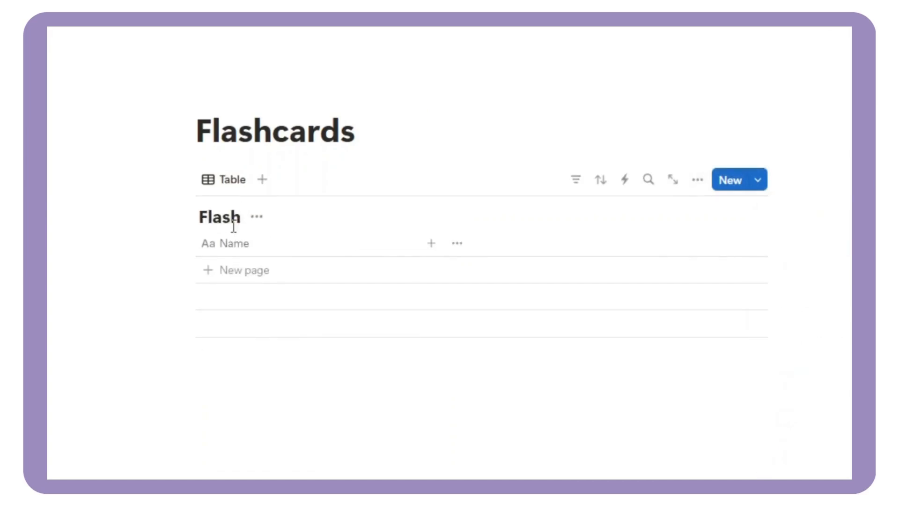
pyautogui.write('cards')
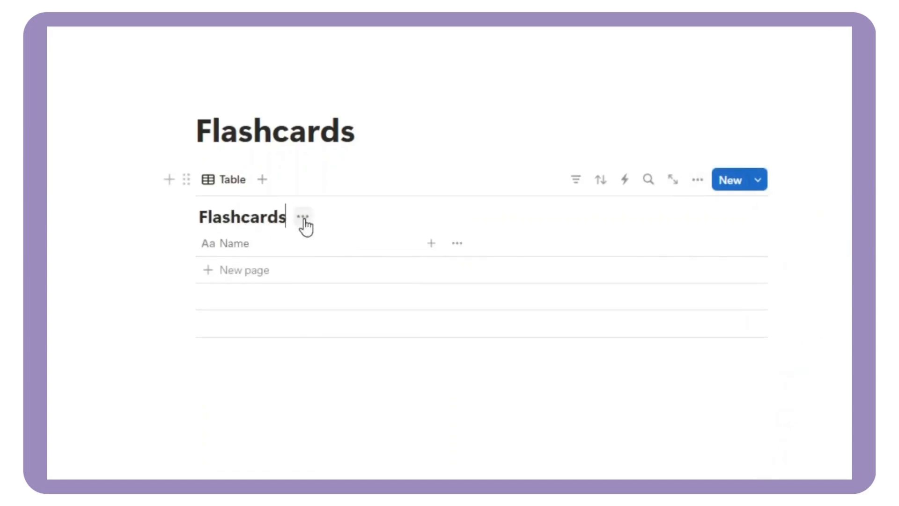
pyautogui.click(303, 217)
pyautogui.click(290, 298)
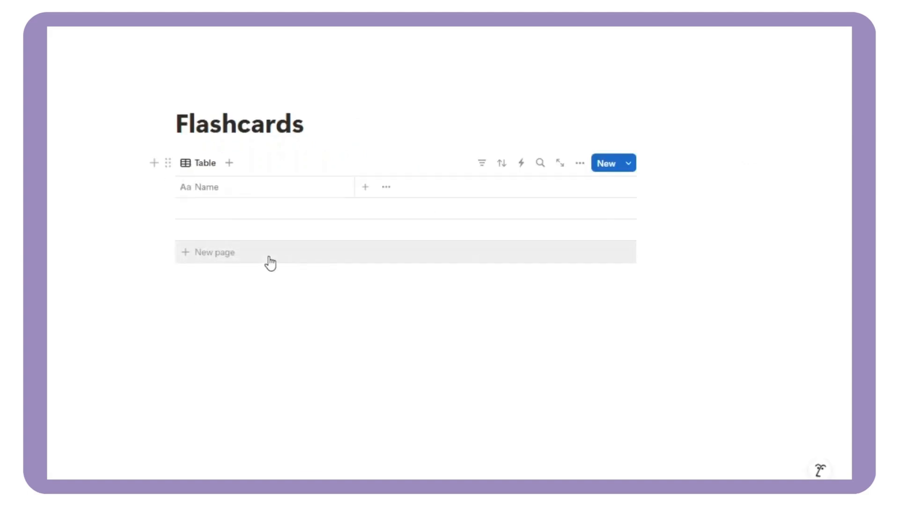
# - Rename the table's Name property to Questions
pyautogui.click(252, 190)
pyautogui.moveTo(235, 211); pyautogui.dragTo(199, 218)
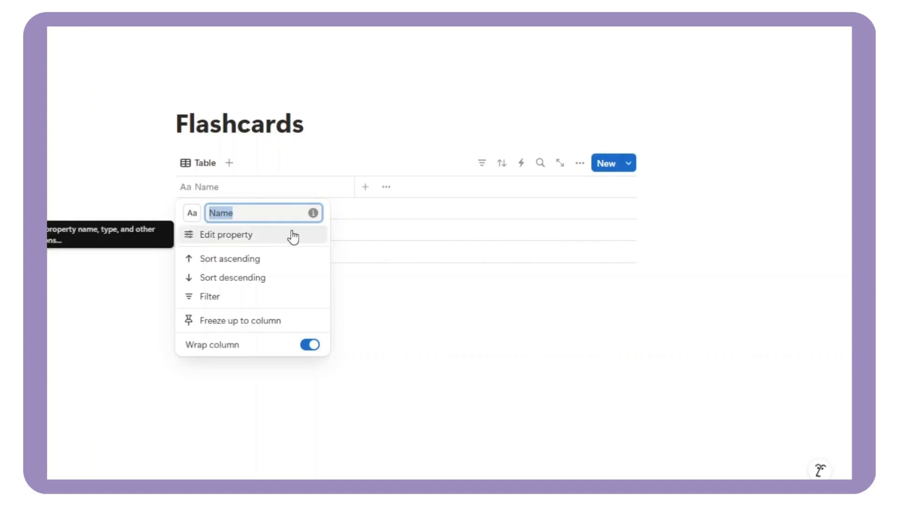
pyautogui.write('Question')
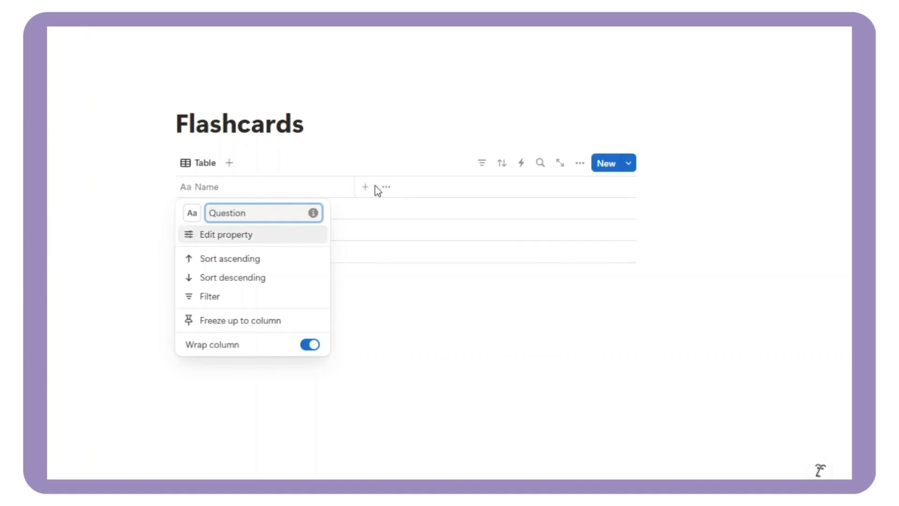
pyautogui.write('s')
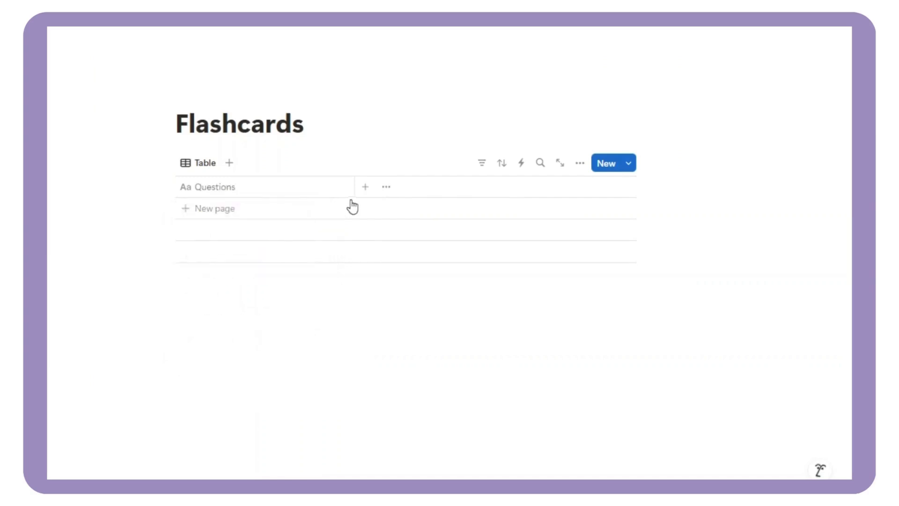
pyautogui.click(350, 201)
# - Add a Text property named Answer to the Flashcards database
pyautogui.click(363, 187)
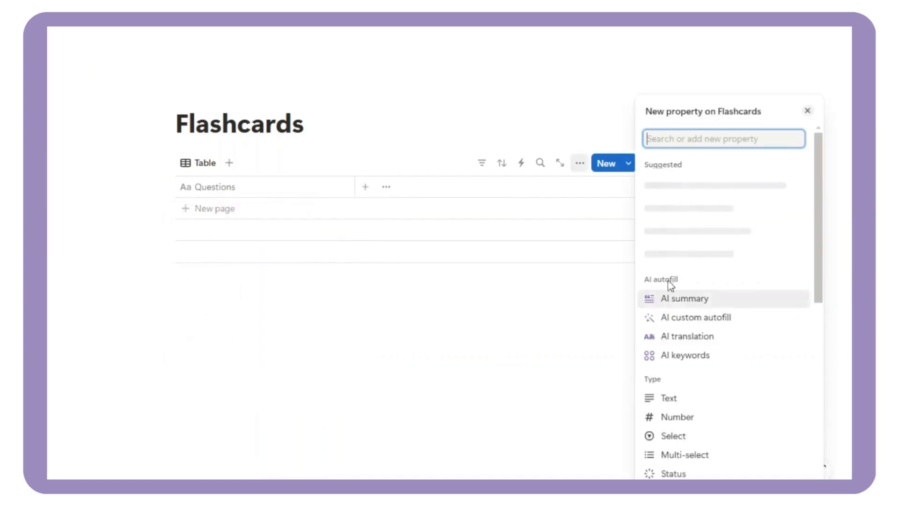
pyautogui.click(715, 409)
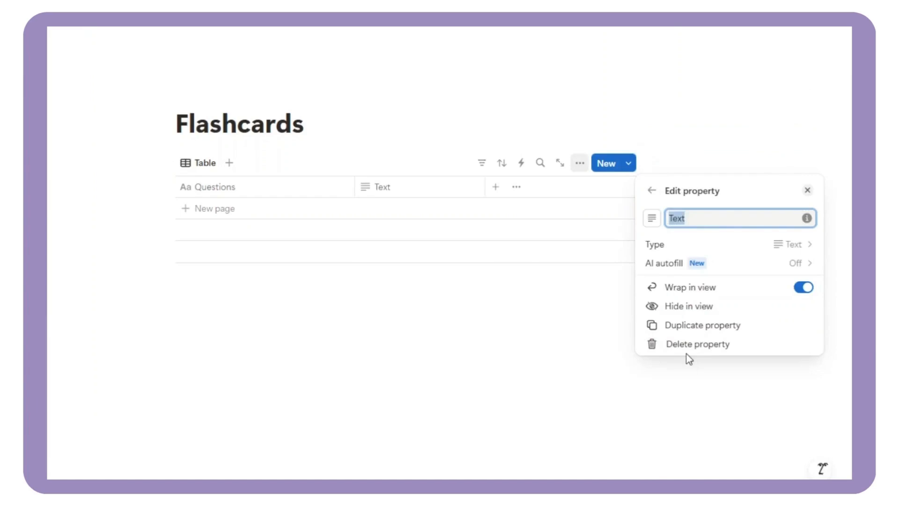
pyautogui.write('Answer')
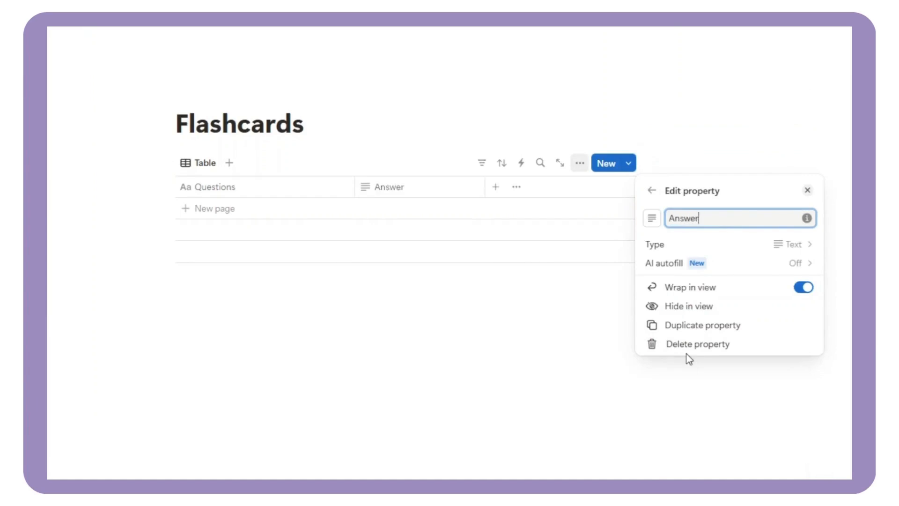
pyautogui.click(503, 191)
# - Add a property of type Status to the database, keeping its default name
pyautogui.click(503, 189)
pyautogui.scroll(-3, 698, 280)
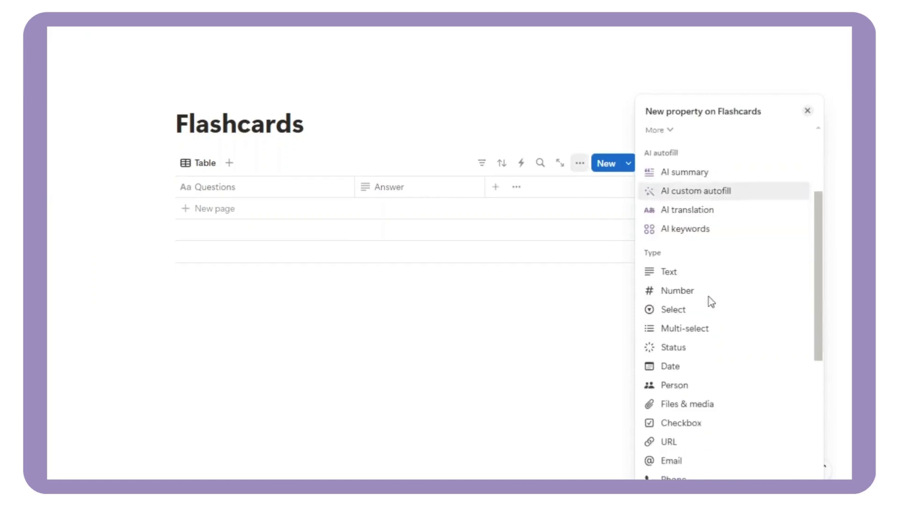
pyautogui.click(679, 346)
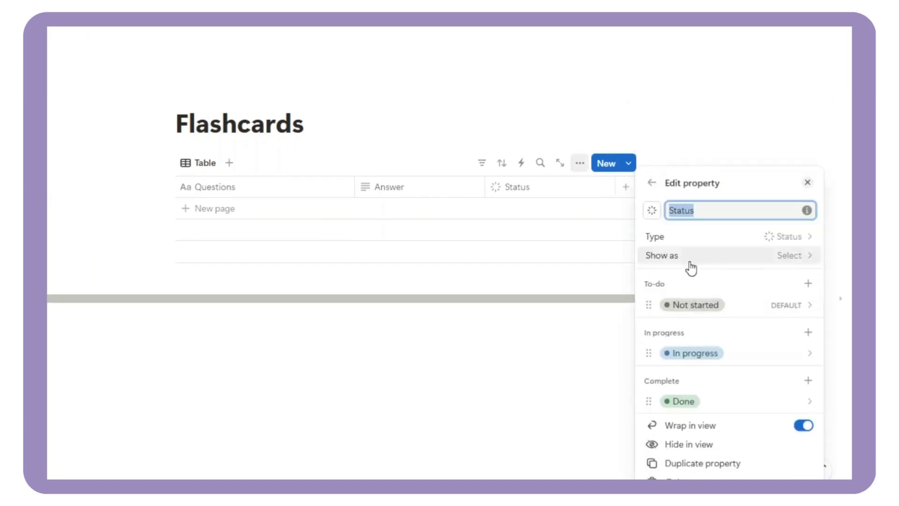
# - Rename the Status property's In progress option to Learning and its Done option to Learnt
pyautogui.click(691, 360)
pyautogui.write('L')
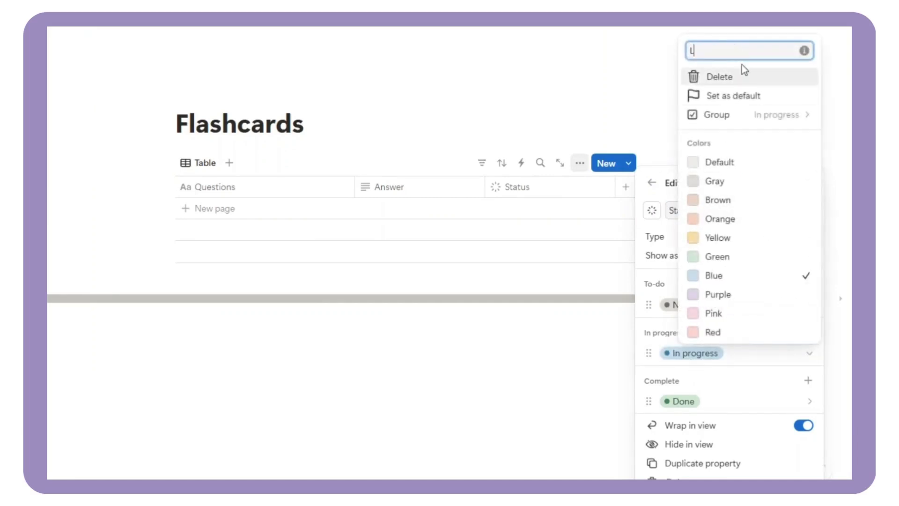
pyautogui.write('earning')
pyautogui.press('Return')
pyautogui.click(712, 402)
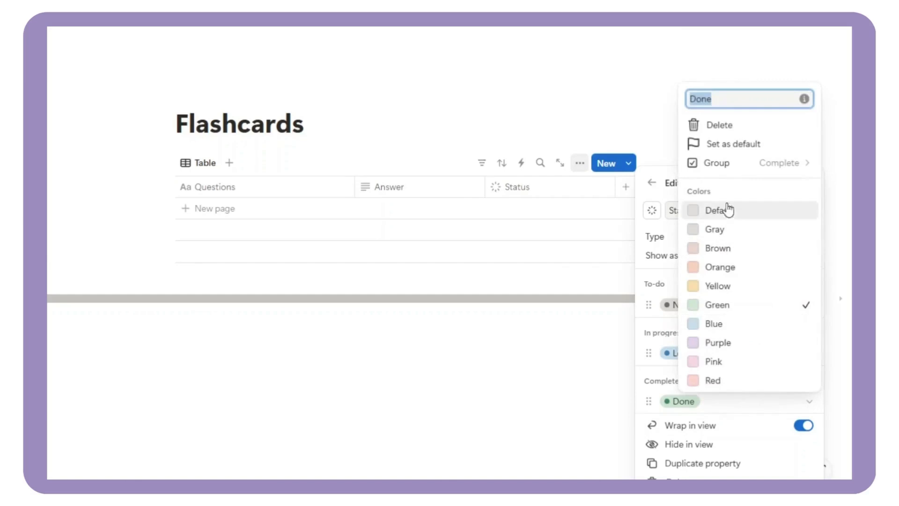
pyautogui.write('Learnt')
pyautogui.press('Return')
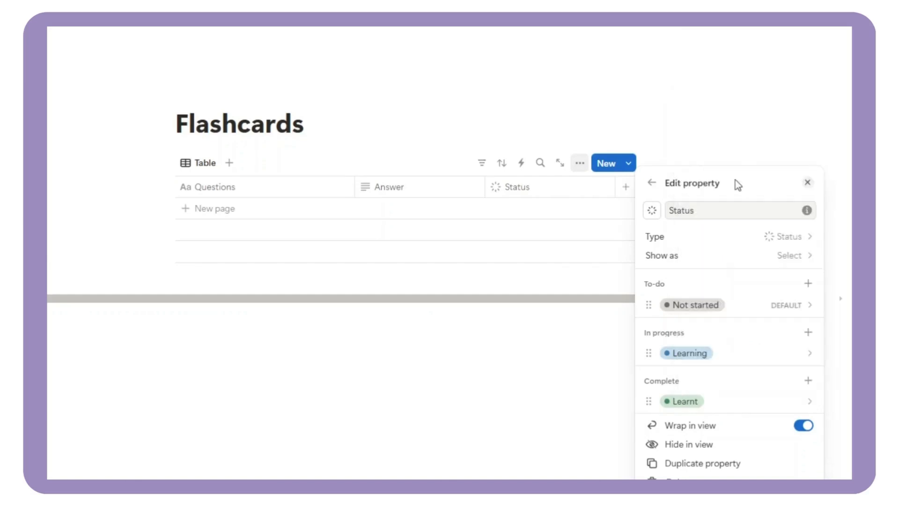
pyautogui.click(499, 339)
# - Add a Checkbox property named Show answer to the database
pyautogui.click(626, 187)
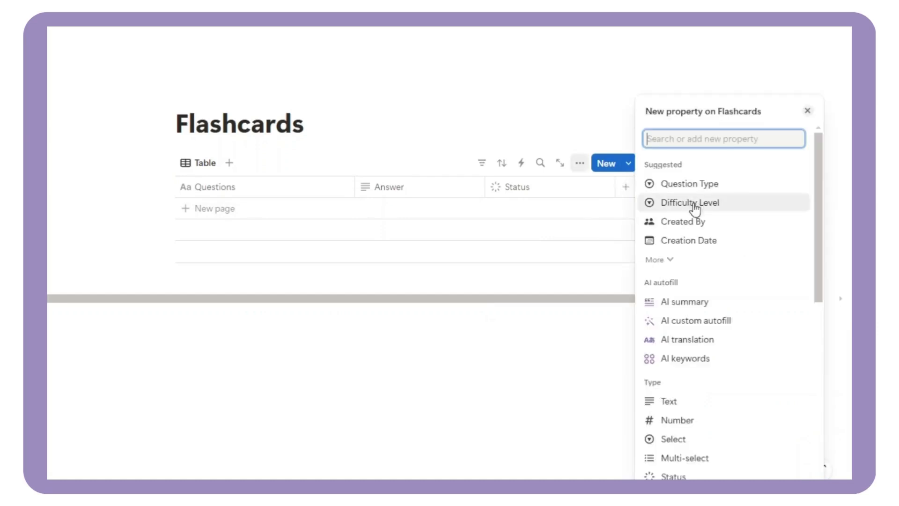
pyautogui.scroll(-3, 712, 313)
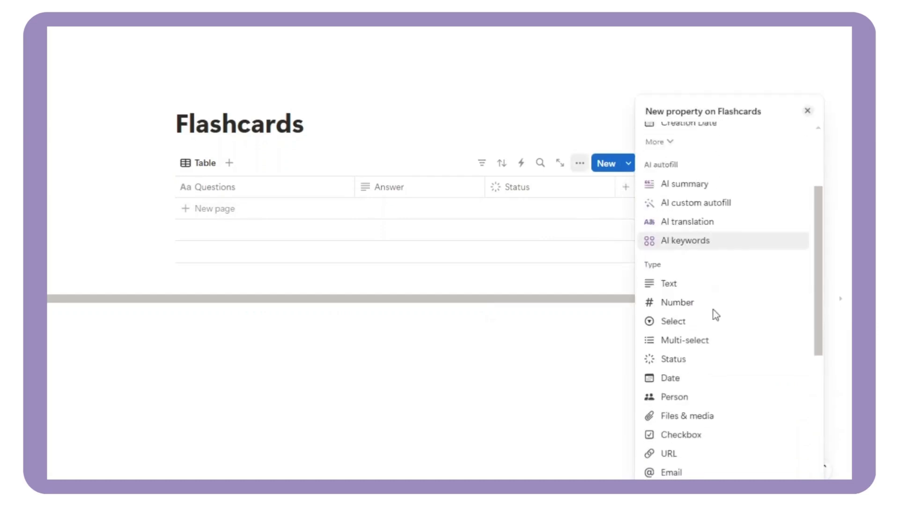
pyautogui.click(678, 434)
pyautogui.write('Show answer')
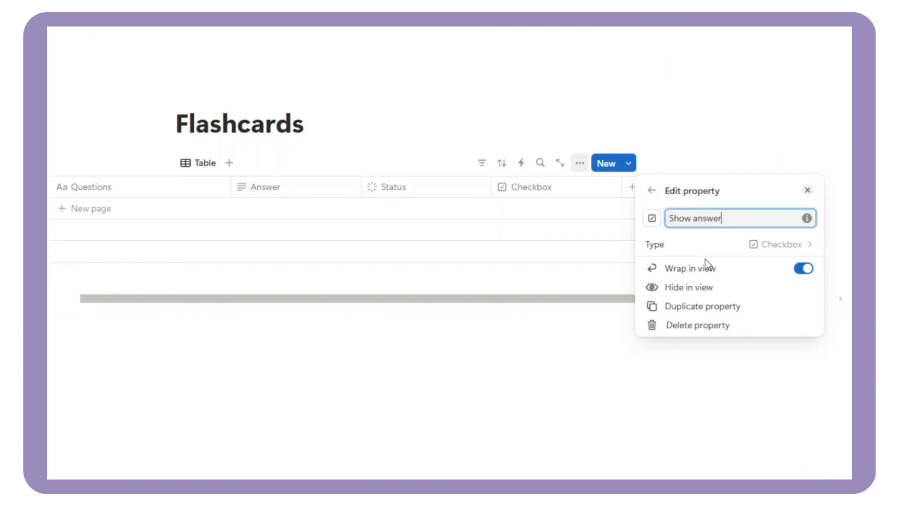
pyautogui.click(581, 313)
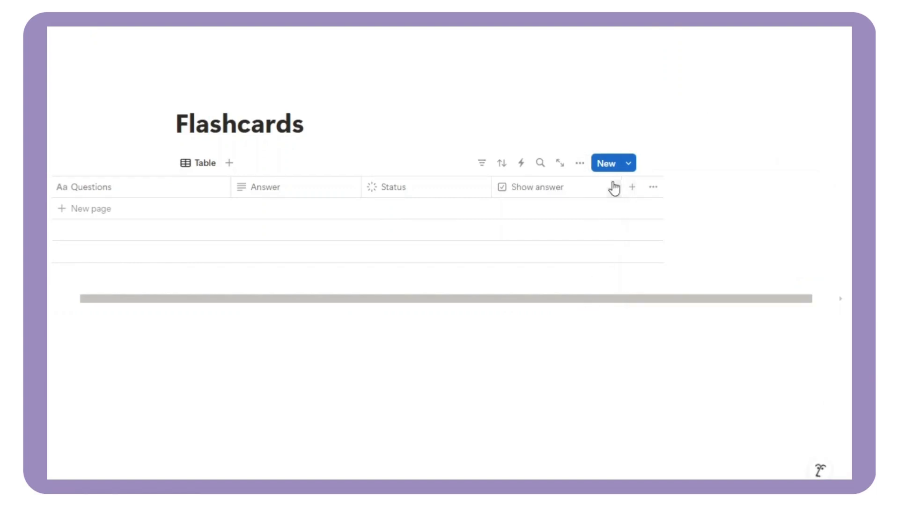
# - Add a Formula property named Answer reveal to the database
pyautogui.click(631, 192)
pyautogui.scroll(-4, 696, 317)
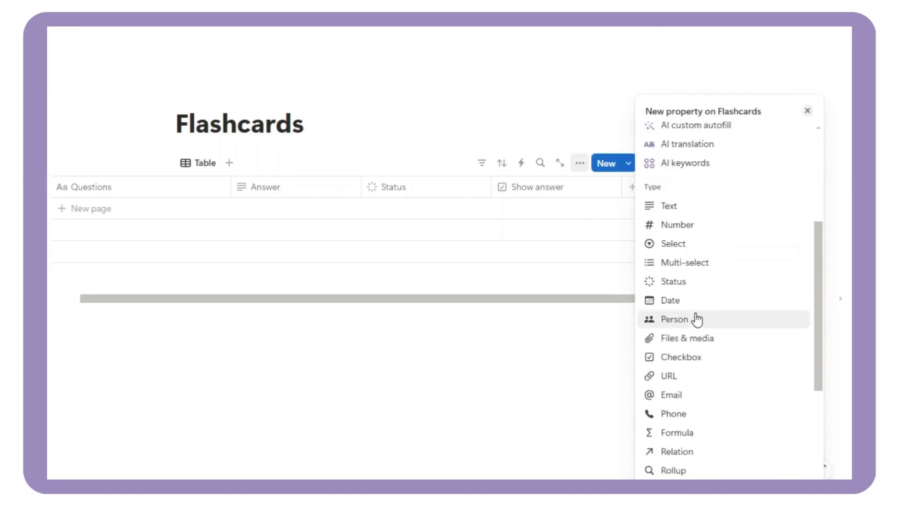
pyautogui.click(698, 440)
pyautogui.write('An')
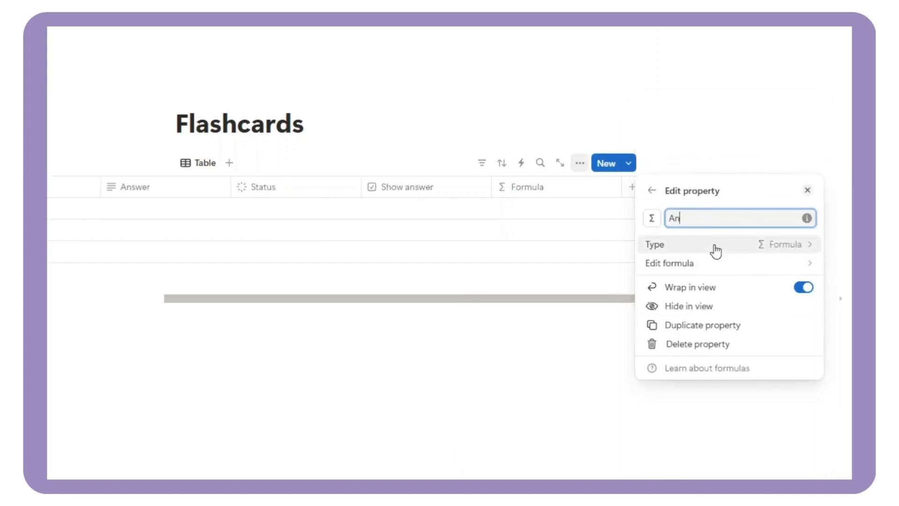
pyautogui.write('swer re')
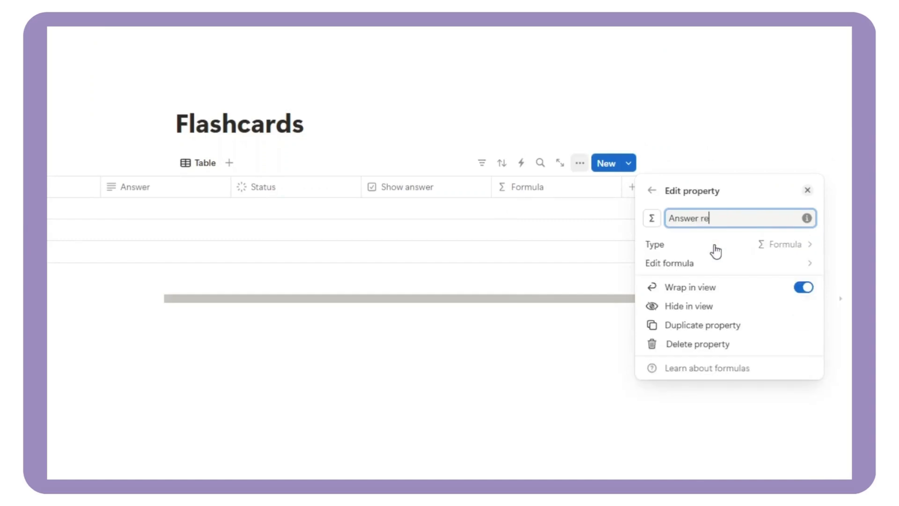
pyautogui.write('veal')
# - Begin the Answer reveal formula with if( and the condition that the Show answer property == true, followed by a comma
pyautogui.click(674, 262)
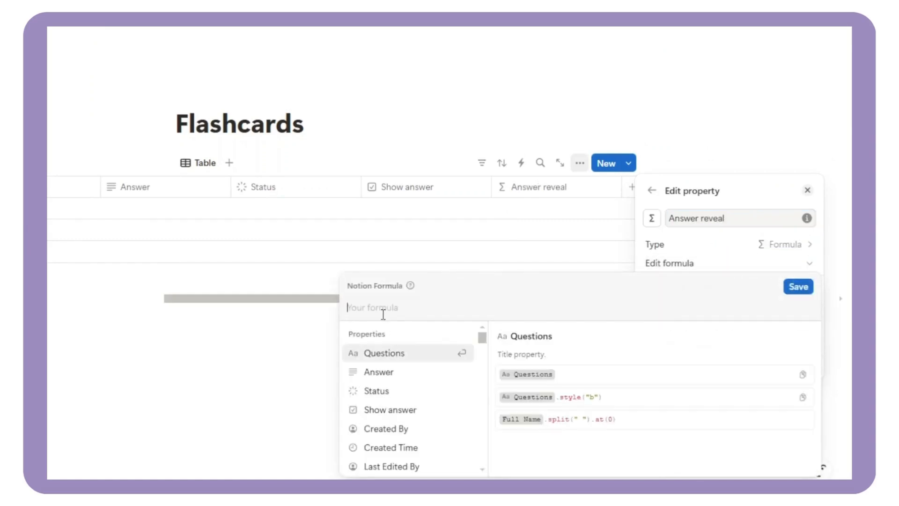
pyautogui.write('if(')
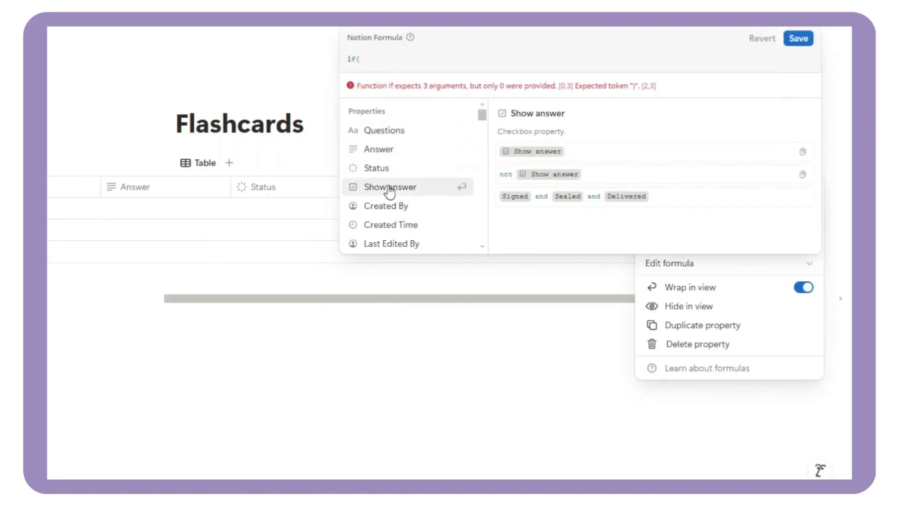
pyautogui.click(389, 188)
pyautogui.write('==')
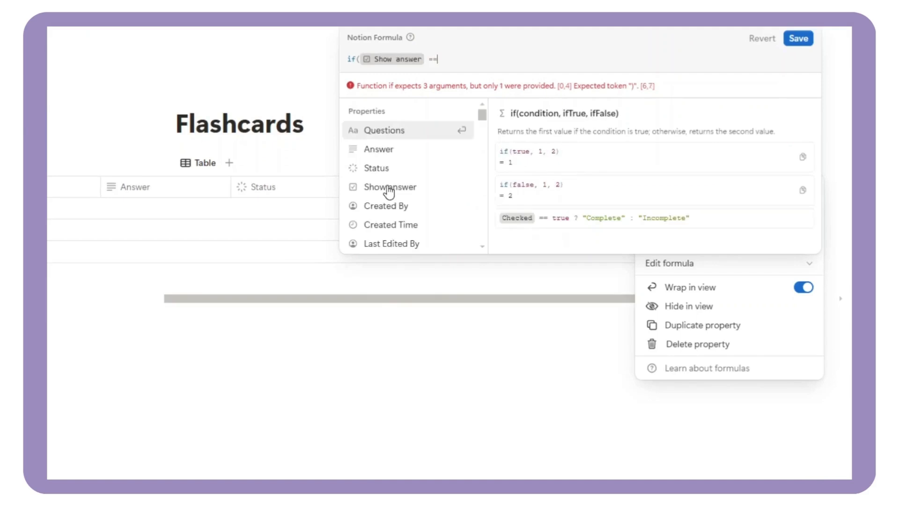
pyautogui.write(' true, ')
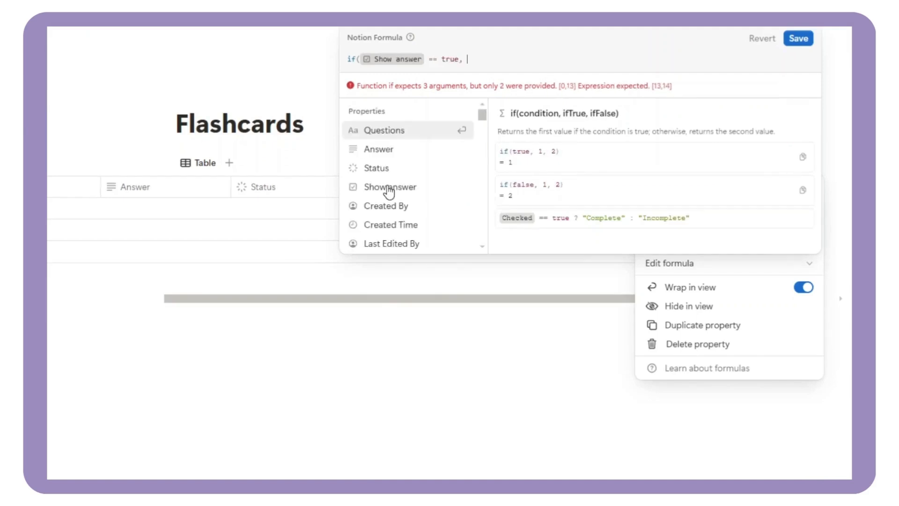
pyautogui.write('"')
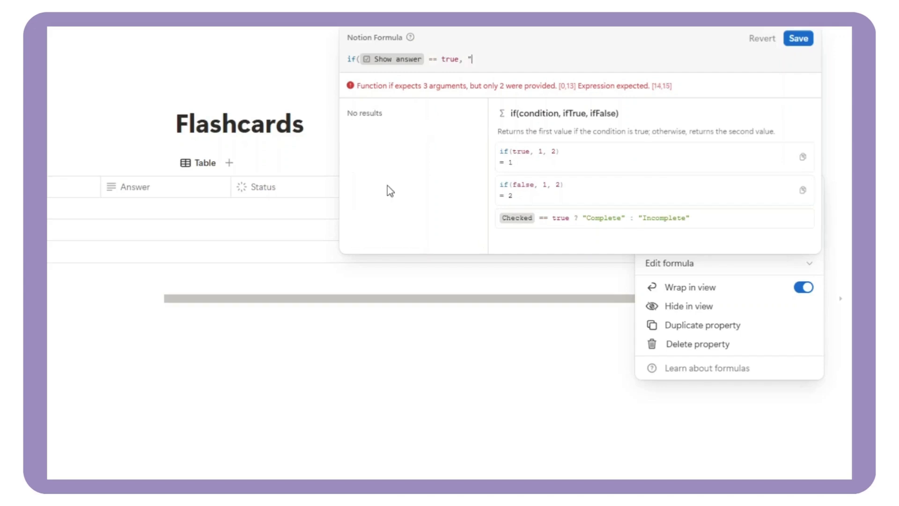
pyautogui.write('Answer')
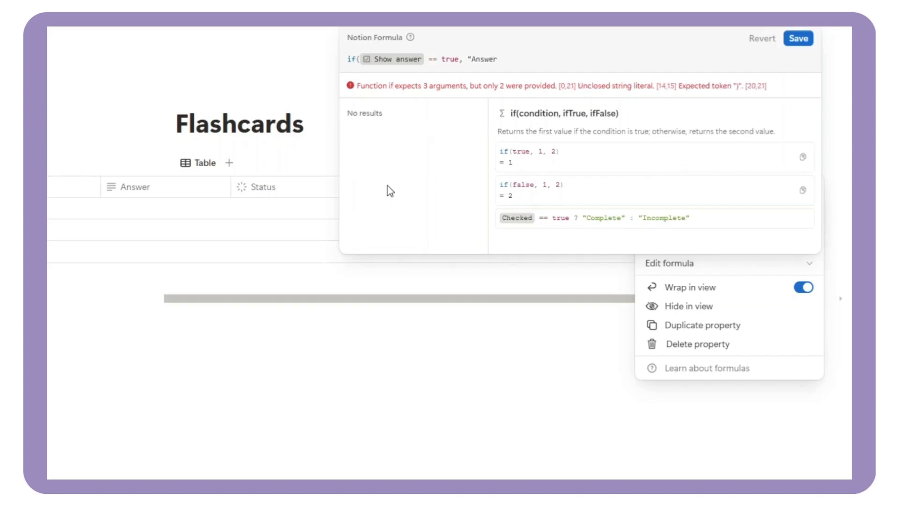
pyautogui.press('BackSpace')
pyautogui.press('BackSpace')
pyautogui.press('BackSpace')
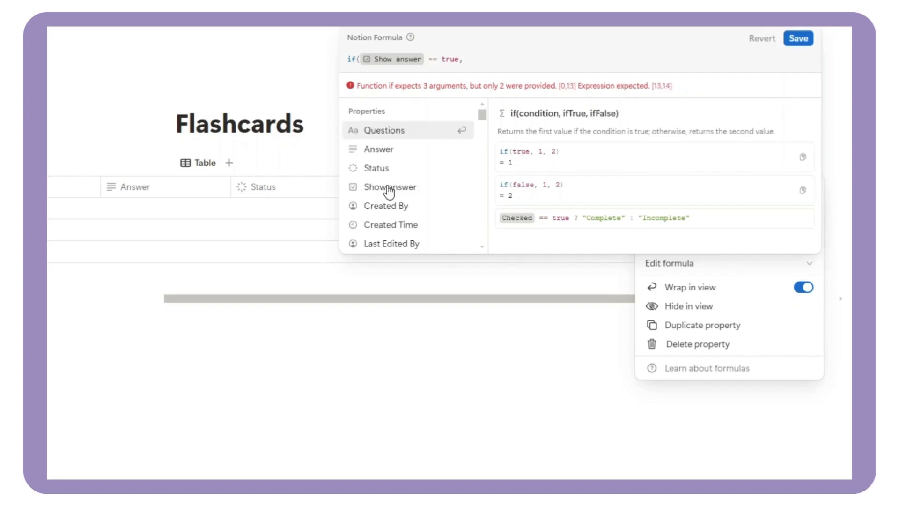
# - Complete the formula with the Answer property as the true result and " " as the false result, and save it
pyautogui.click(376, 149)
pyautogui.write(', Answer,')
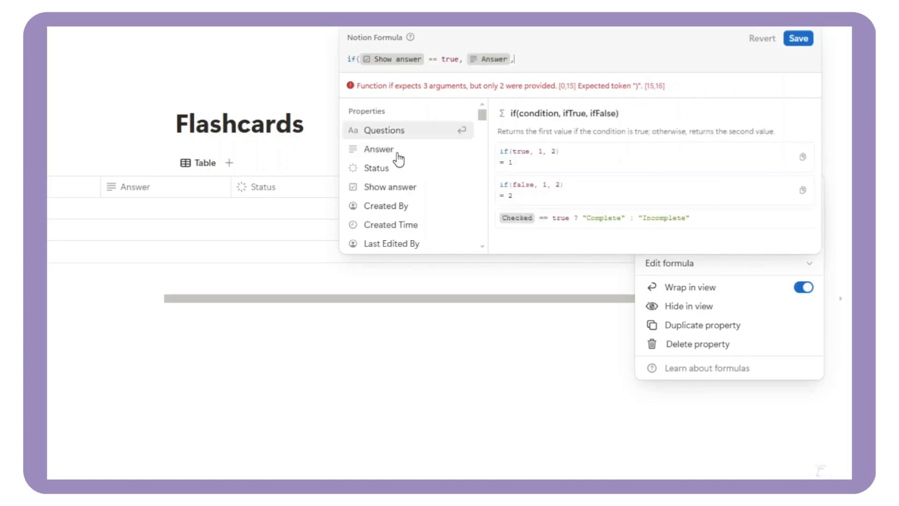
pyautogui.write('" ")')
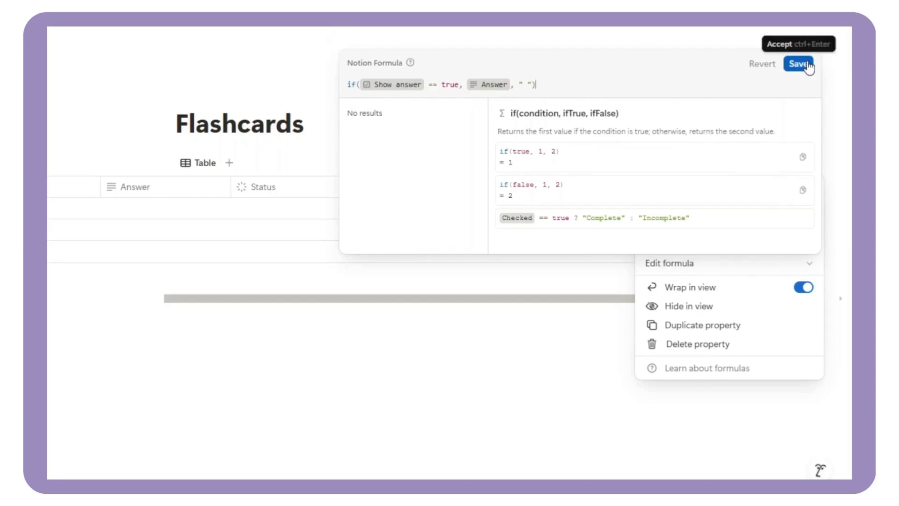
pyautogui.click(802, 64)
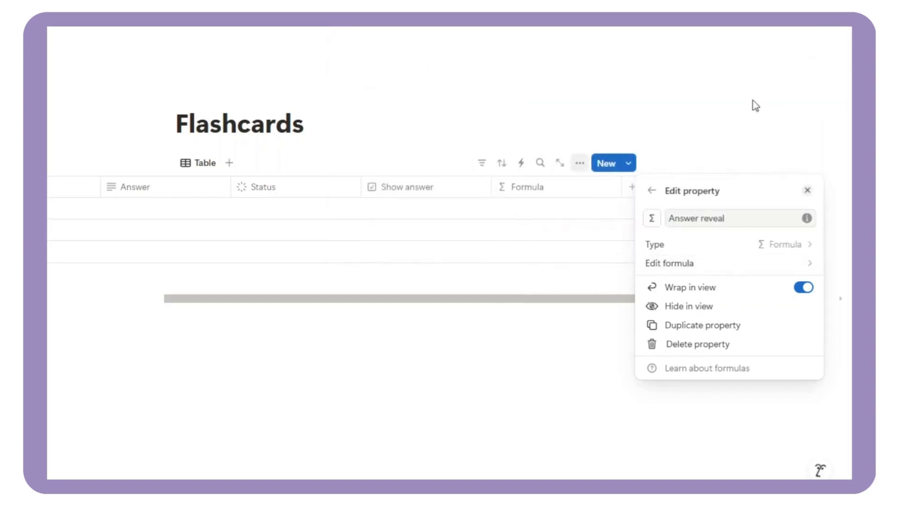
pyautogui.click(493, 372)
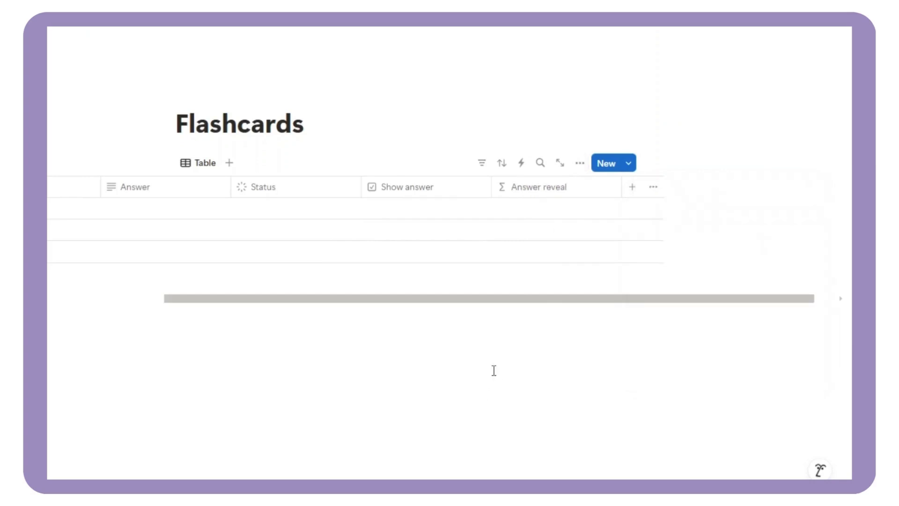
# - Add a Select property named Topic to the Flashcards database
pyautogui.click(632, 197)
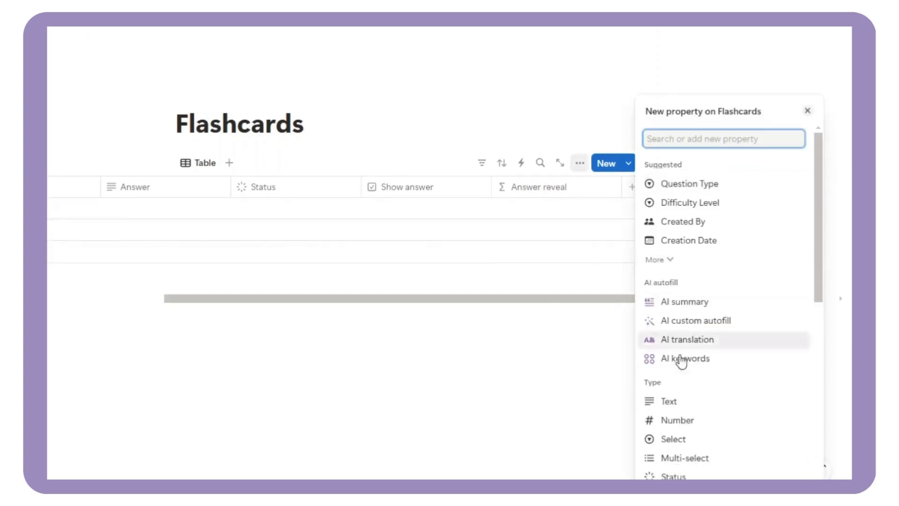
pyautogui.click(667, 440)
pyautogui.write('Topic')
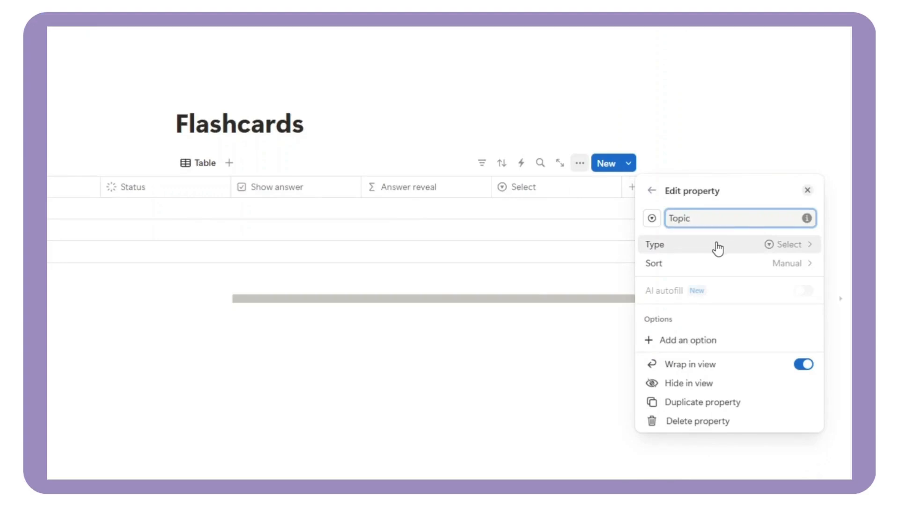
pyautogui.click(537, 361)
# - Change the Flashcards table view to a Board layout grouped by Status and turn on colored columns
pyautogui.hscroll(-10, 468, 295)
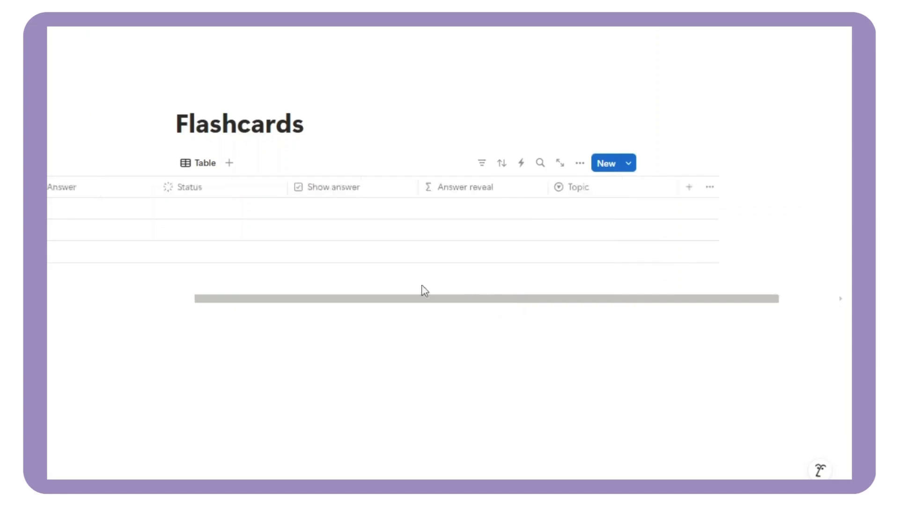
pyautogui.click(197, 163)
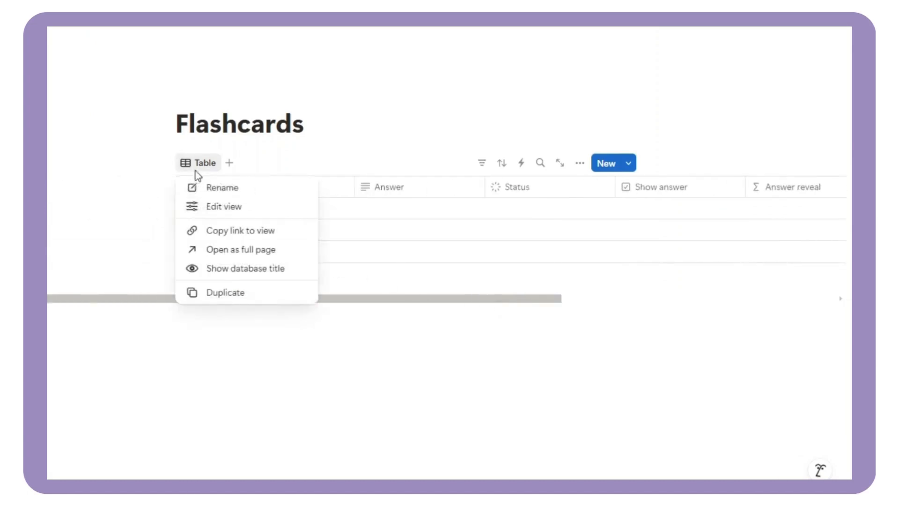
pyautogui.click(212, 207)
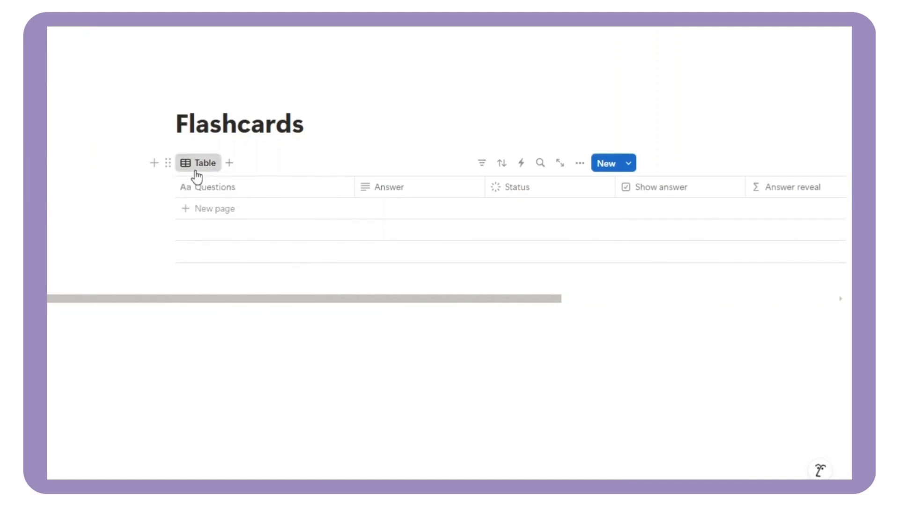
pyautogui.click(196, 165)
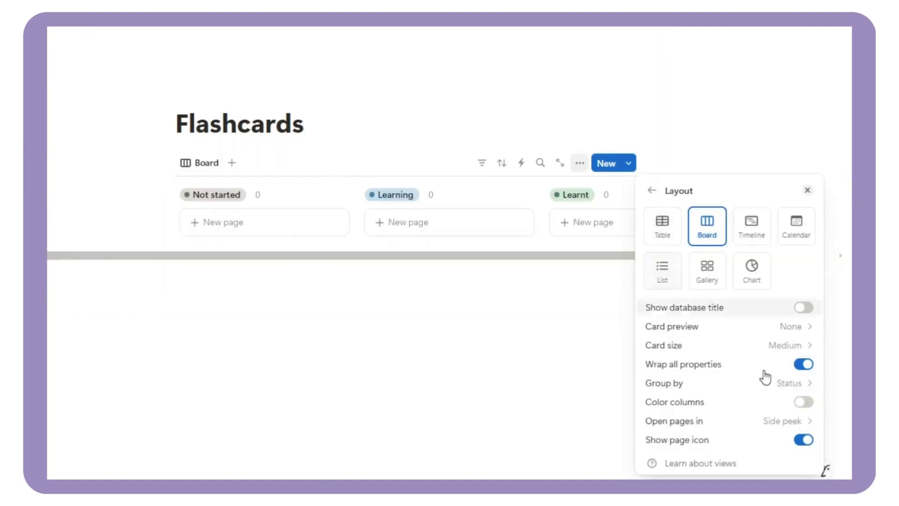
pyautogui.click(804, 402)
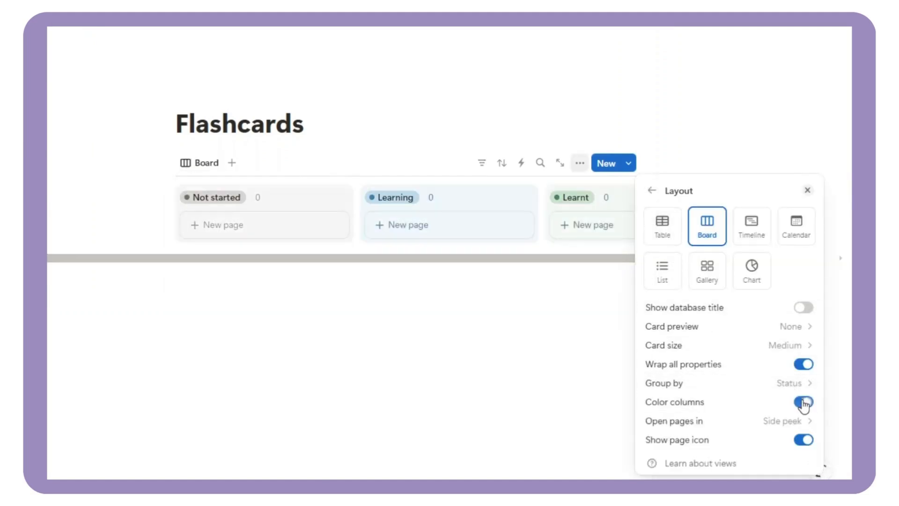
# - Show the Show answer and Answer reveal properties on the board's cards
pyautogui.click(650, 192)
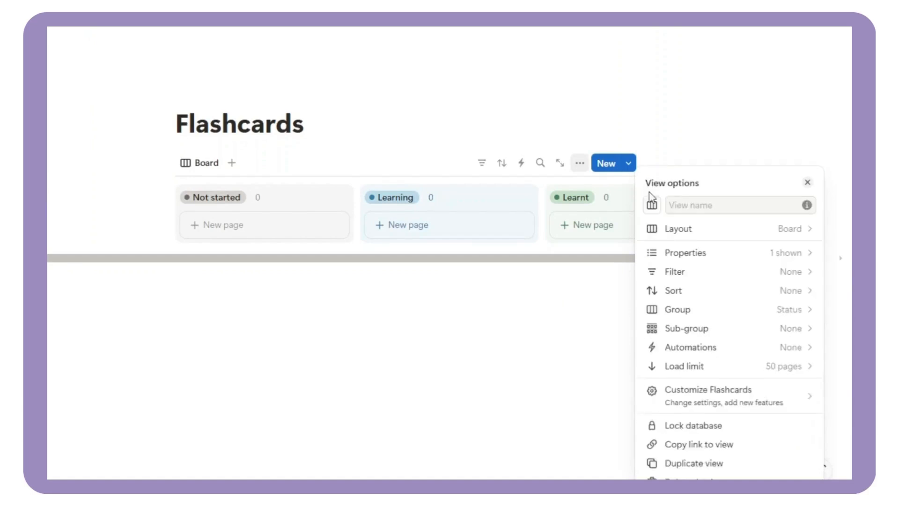
pyautogui.click(721, 266)
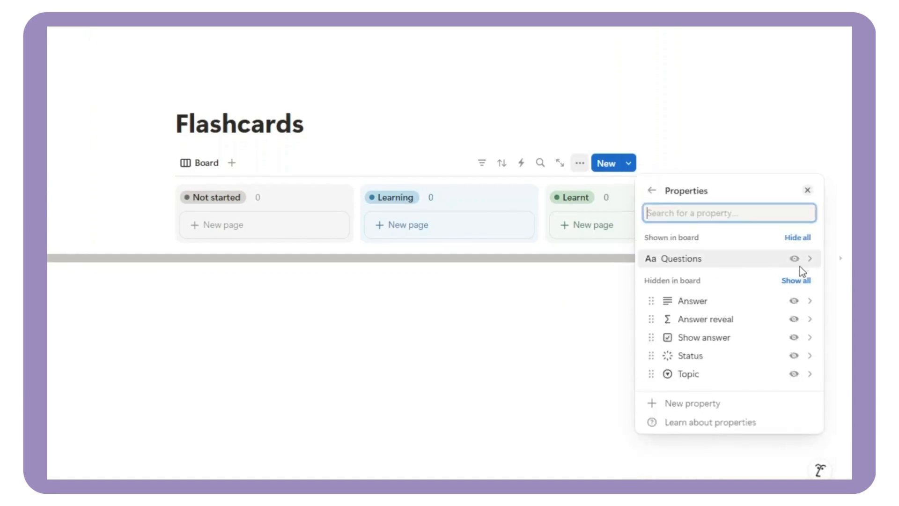
pyautogui.click(794, 338)
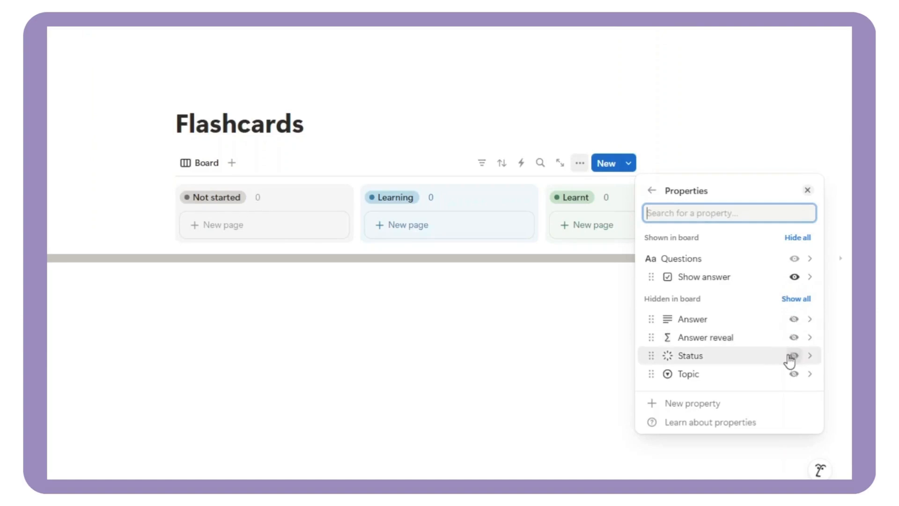
pyautogui.click(794, 338)
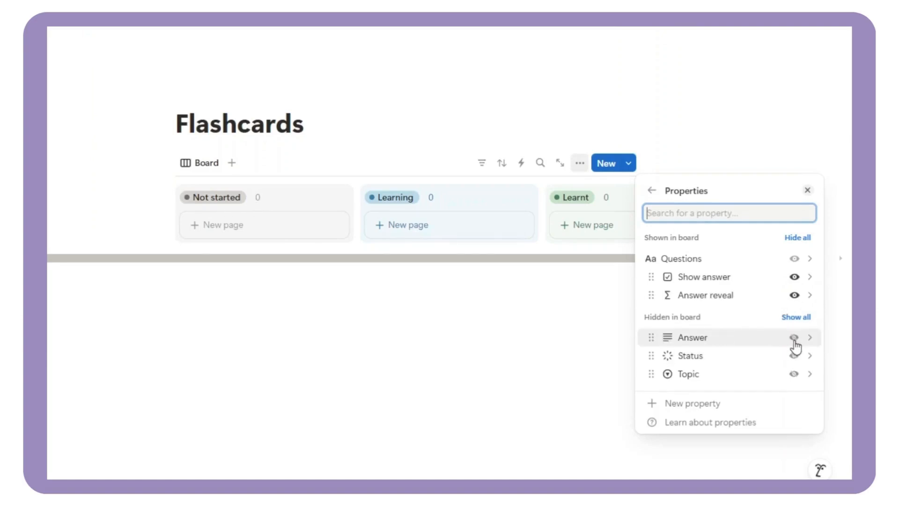
pyautogui.click(455, 407)
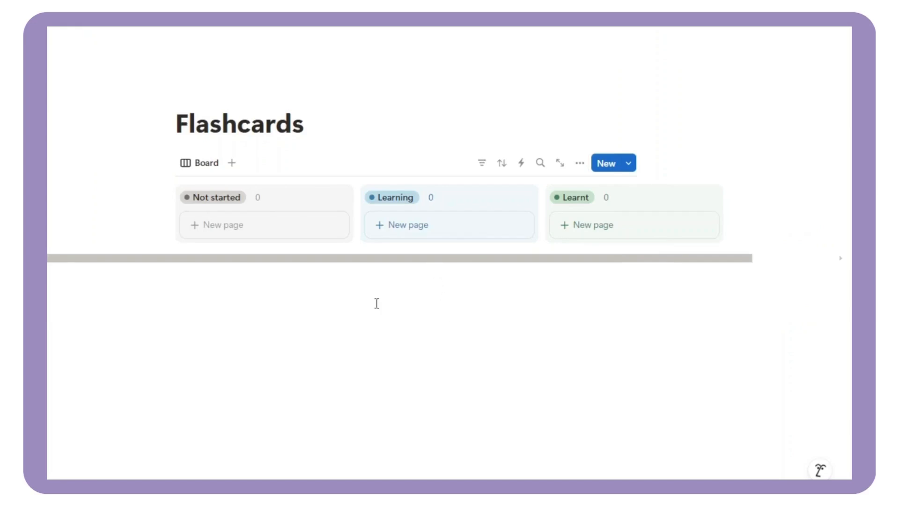
# - Create a new card in the Not started column and open its page
pyautogui.click(261, 232)
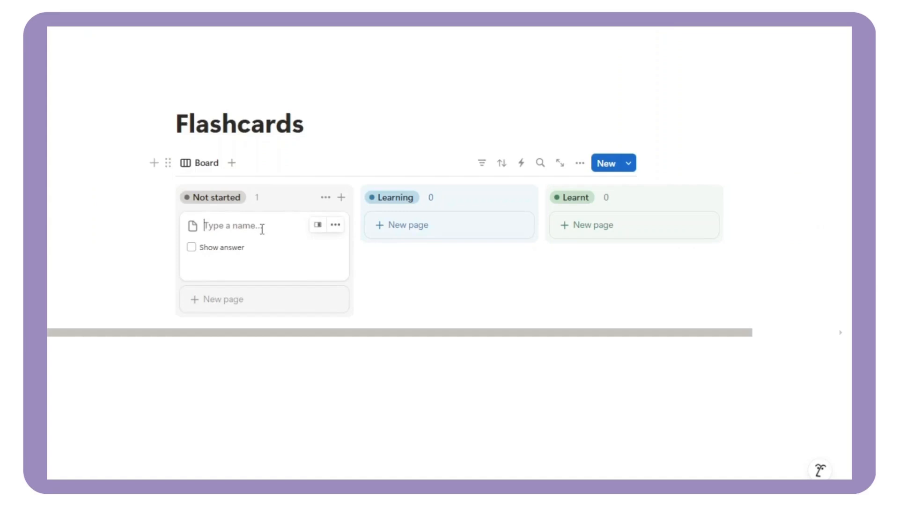
pyautogui.click(318, 225)
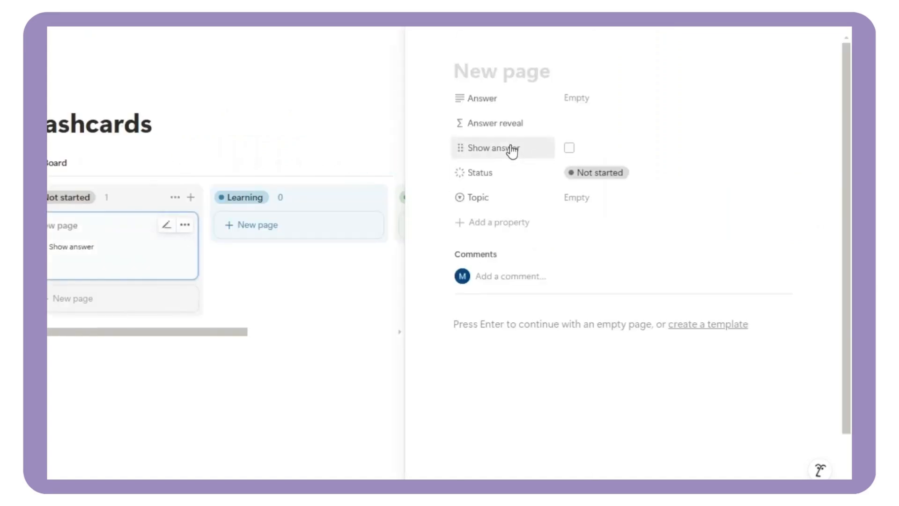
pyautogui.write('Car')
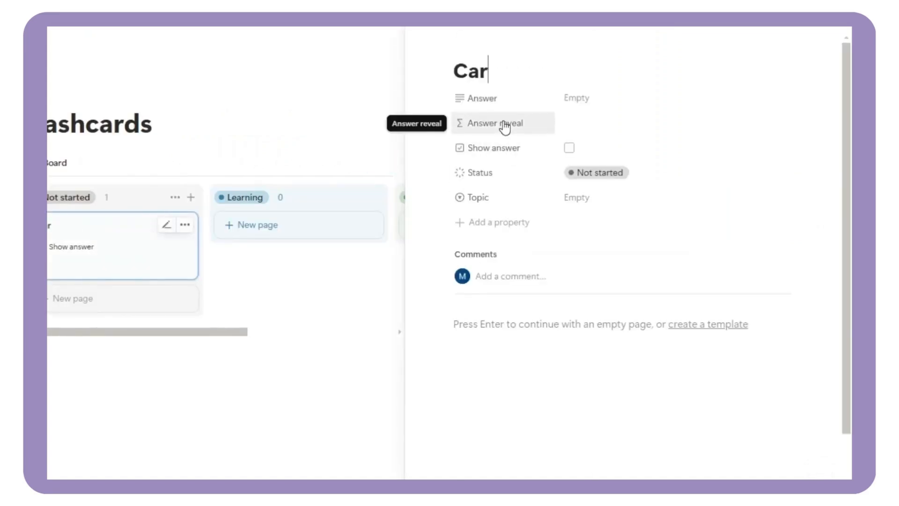
pyautogui.press('BackSpace')
pyautogui.press('BackSpace')
pyautogui.press('BackSpace')
# - Title the new card Question 1 and fill in its Answer property with Answer 1
pyautogui.write('Question 1')
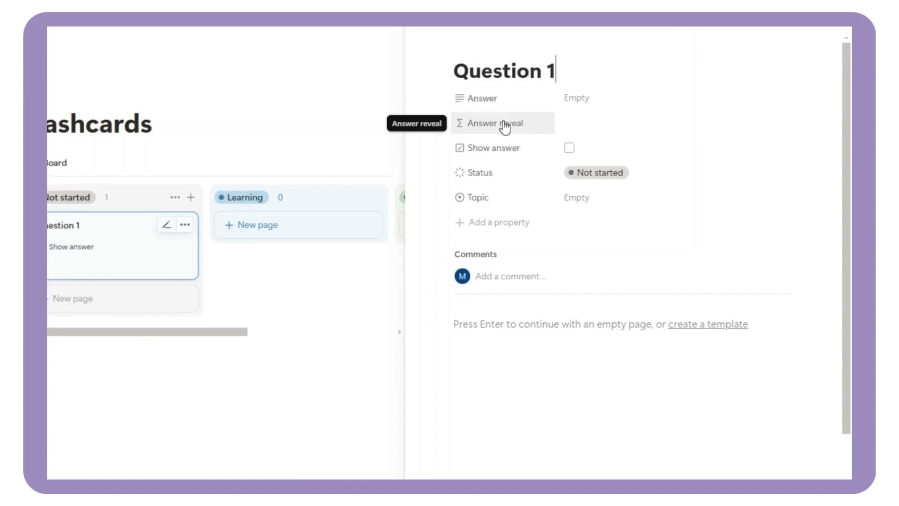
pyautogui.click(602, 101)
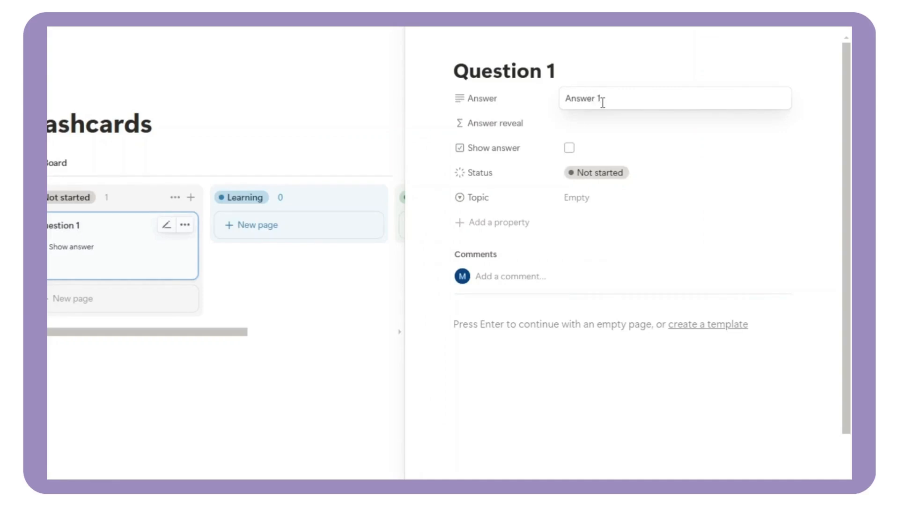
# - Hide the Answer reveal property on the Question 1 page
pyautogui.click(491, 123)
pyautogui.click(468, 123)
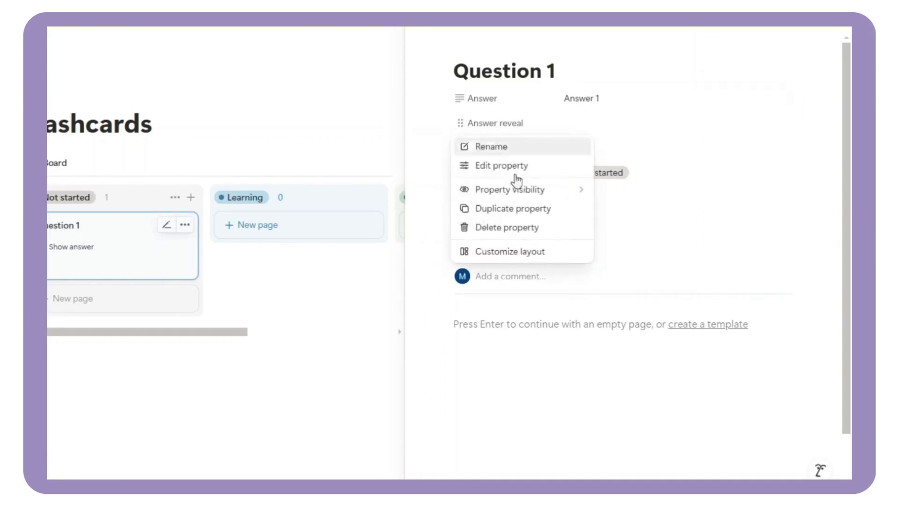
pyautogui.moveTo(534, 192)
pyautogui.click(638, 205)
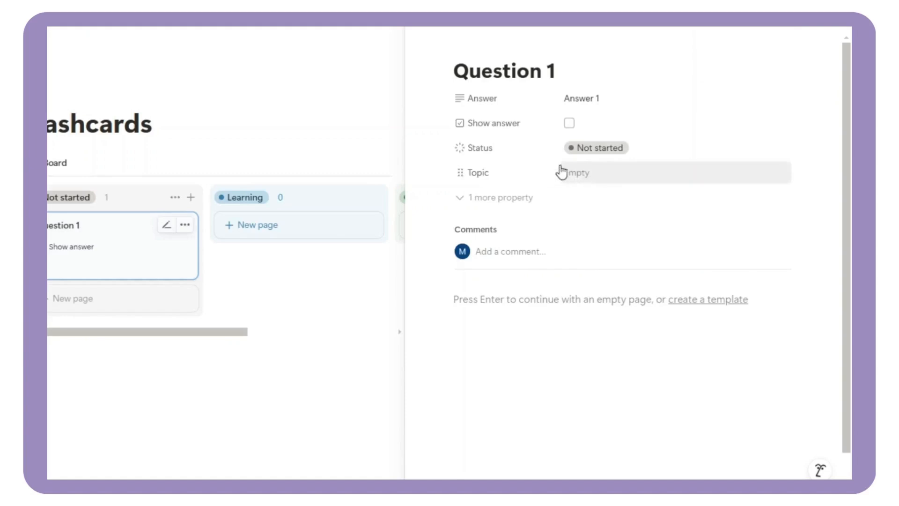
# - Create a Topic 1 option as the Topic of the Question 1 card and close the page
pyautogui.click(608, 175)
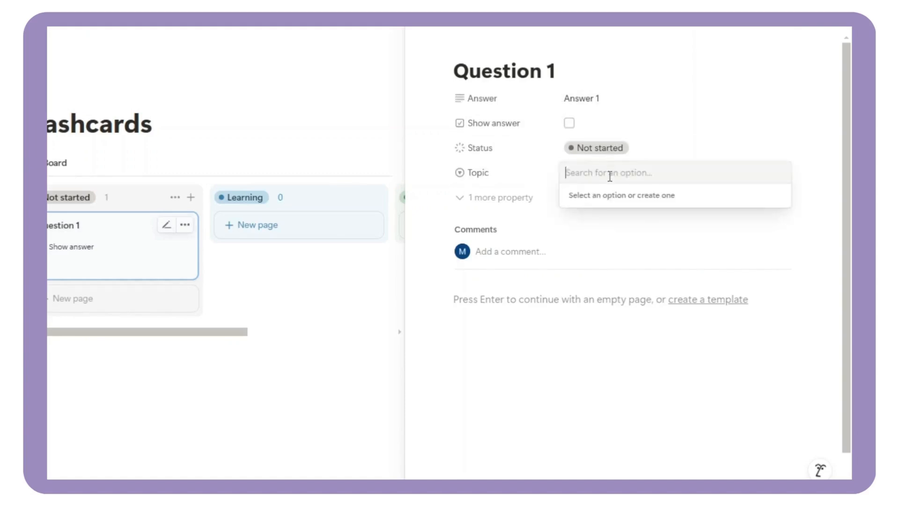
pyautogui.write('Topic')
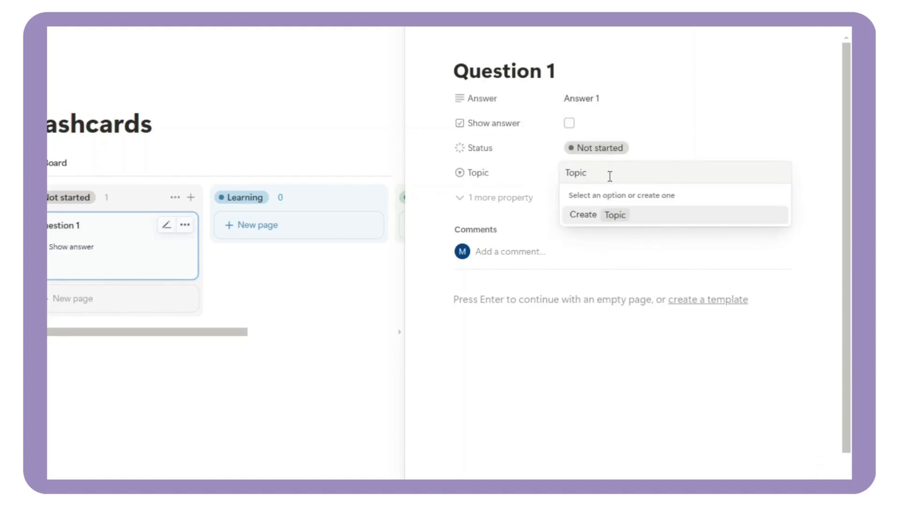
pyautogui.write(' 1')
pyautogui.click(606, 215)
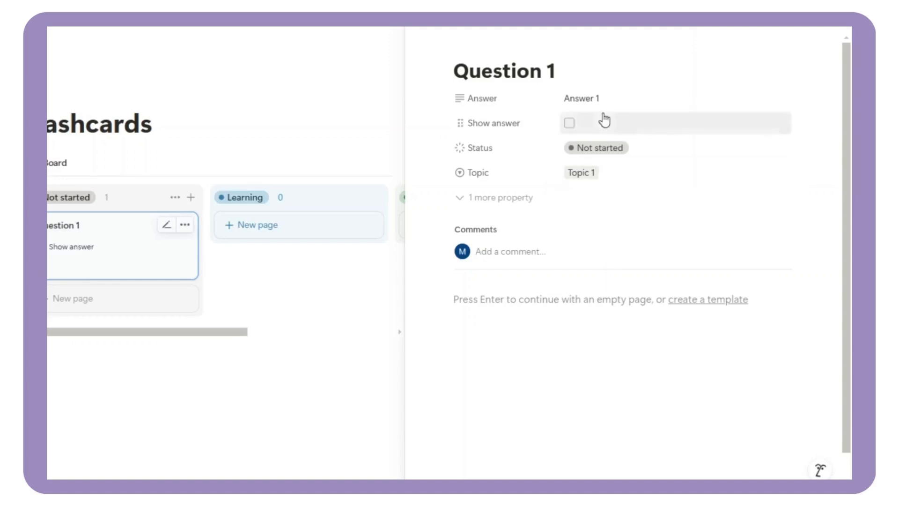
pyautogui.click(416, 30)
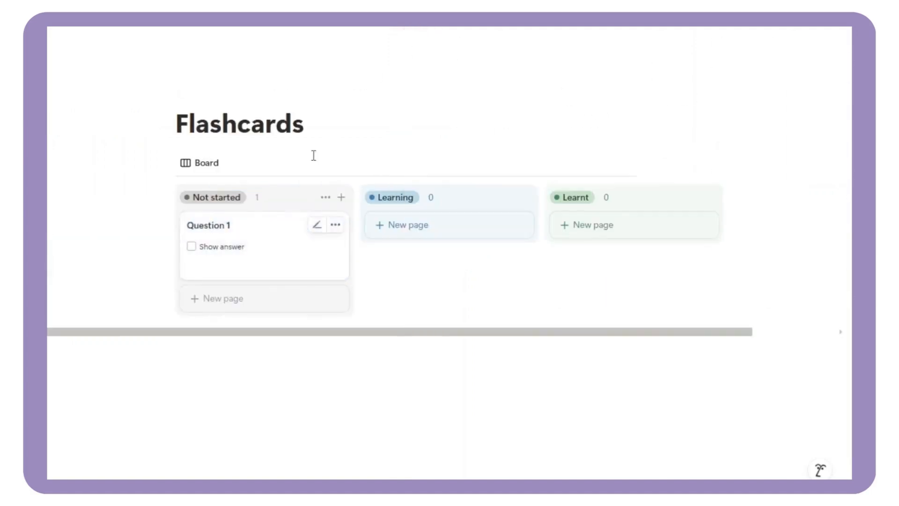
# - Test the Question 1 card's Show answer checkbox by switching it on and off, and move the card to Learning
pyautogui.click(192, 247)
pyautogui.click(192, 247)
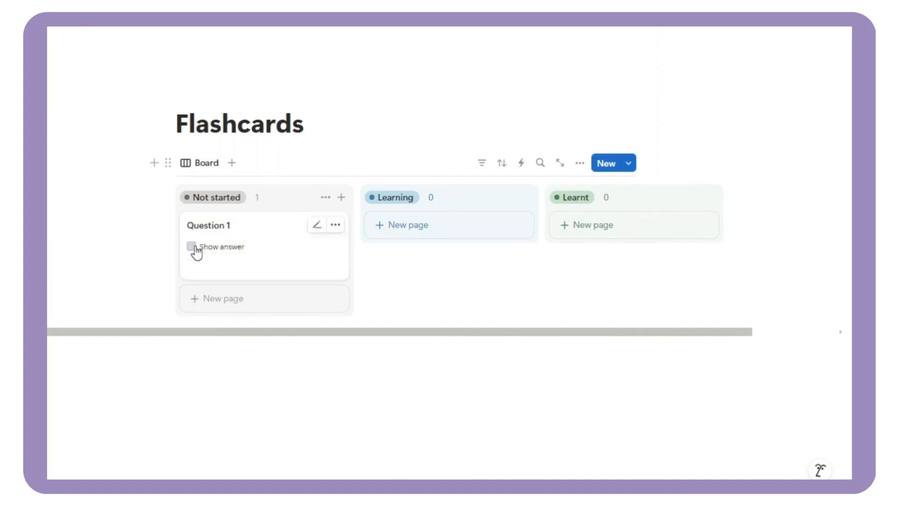
pyautogui.moveTo(245, 229); pyautogui.dragTo(402, 209)
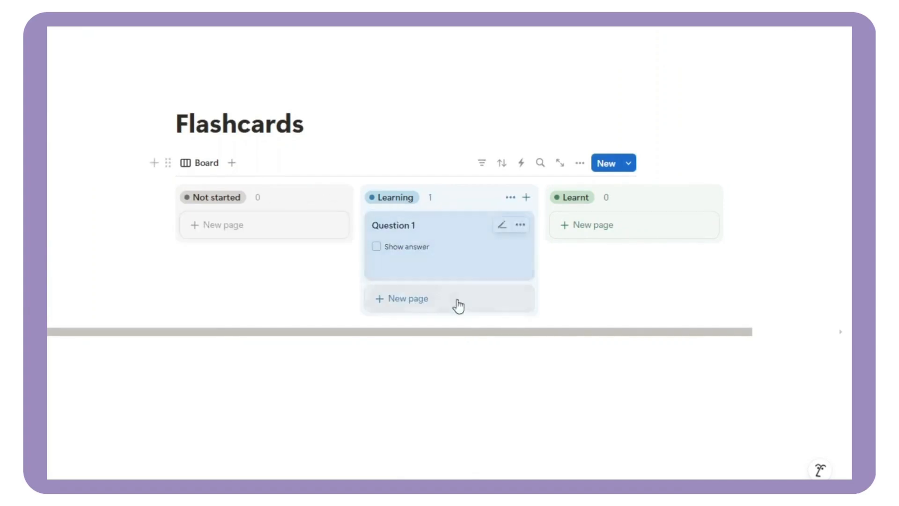
# - Add a filter on the Topic property to the board, leaving its options unselected
pyautogui.click(482, 164)
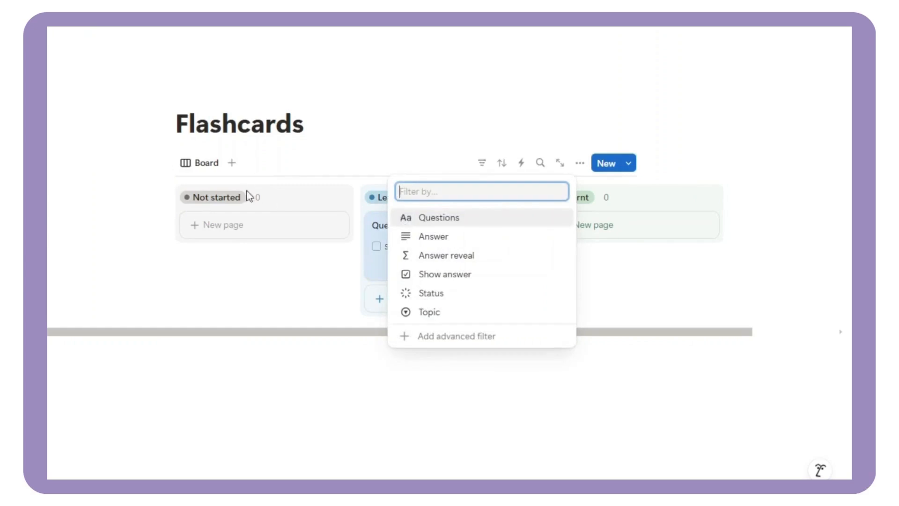
pyautogui.click(430, 313)
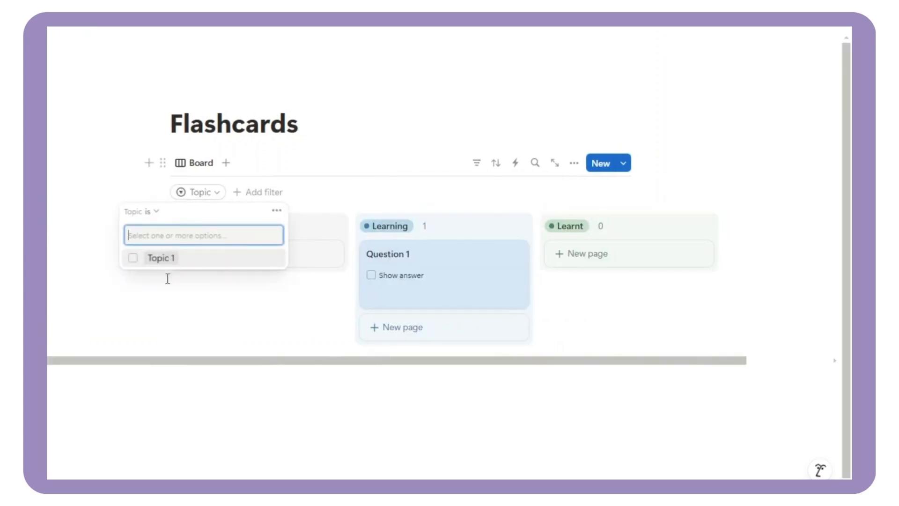
pyautogui.click(388, 404)
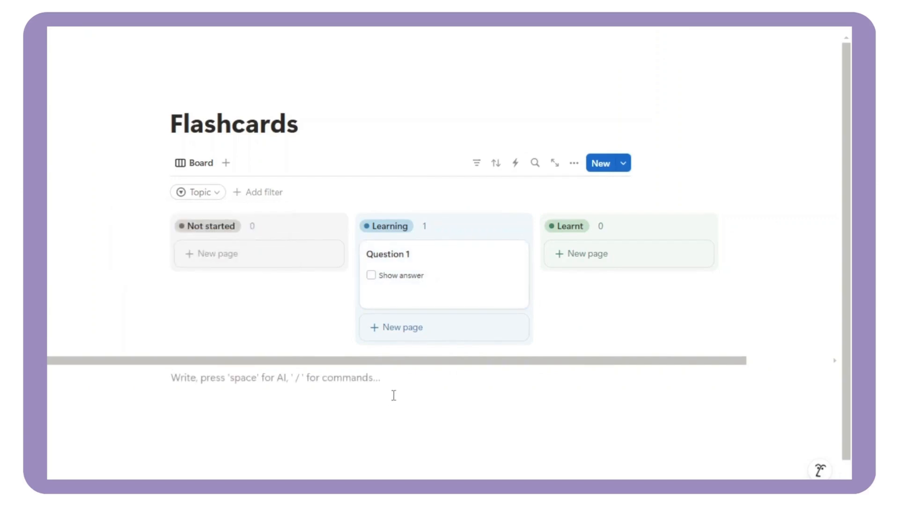
# - Insert a button block below the board and name it Show all answers
pyautogui.write('/bu')
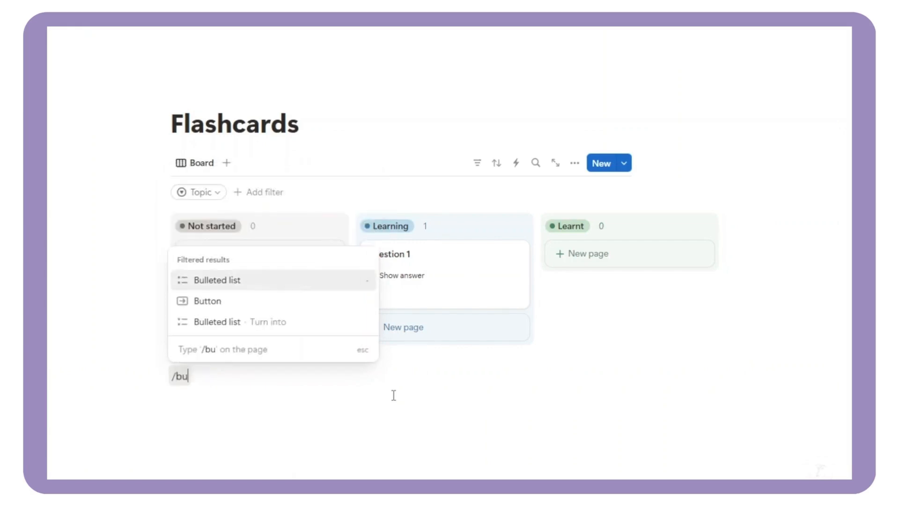
pyautogui.click(283, 299)
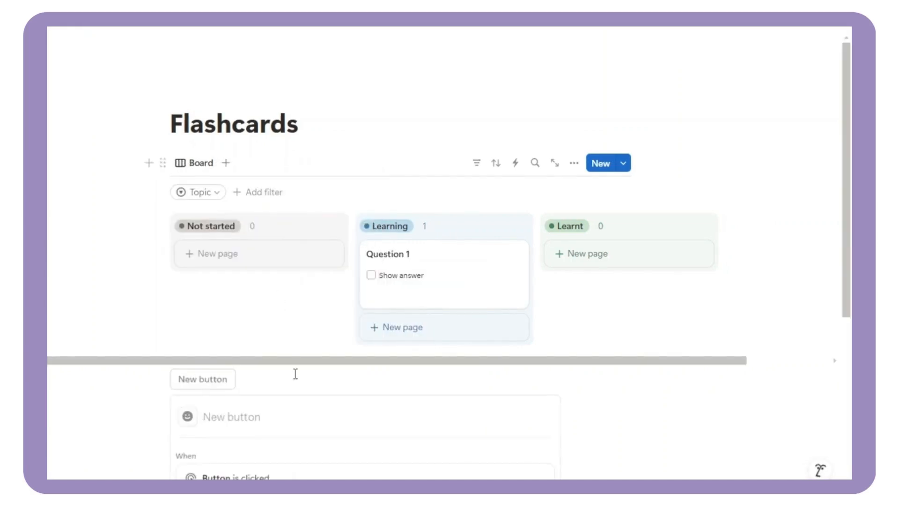
pyautogui.scroll(-4, 295, 371)
pyautogui.write('Sh')
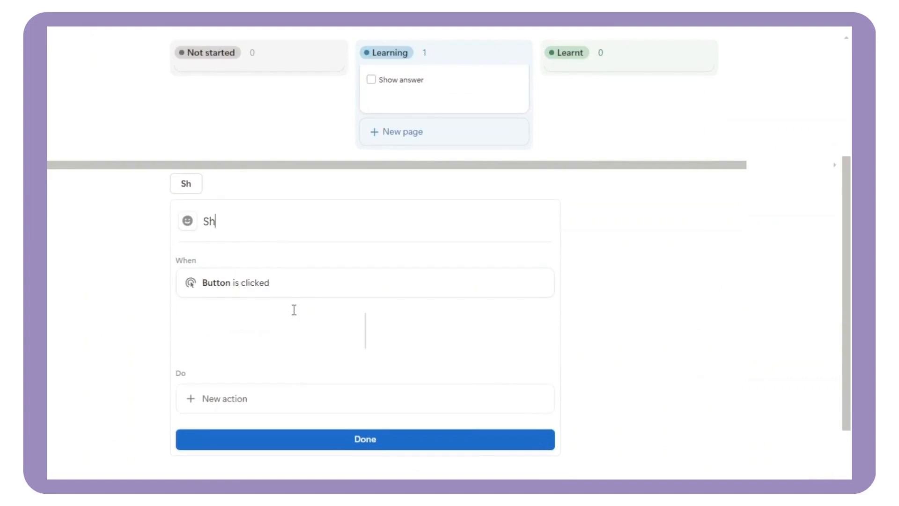
pyautogui.write('ow all answers')
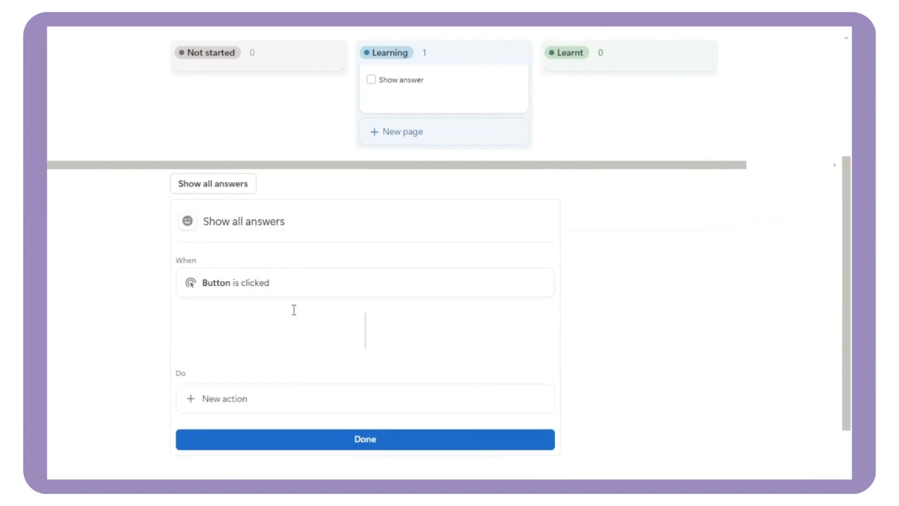
# - Add an Edit pages in action to the Show all answers button and choose the Flashcards database as its target
pyautogui.click(249, 400)
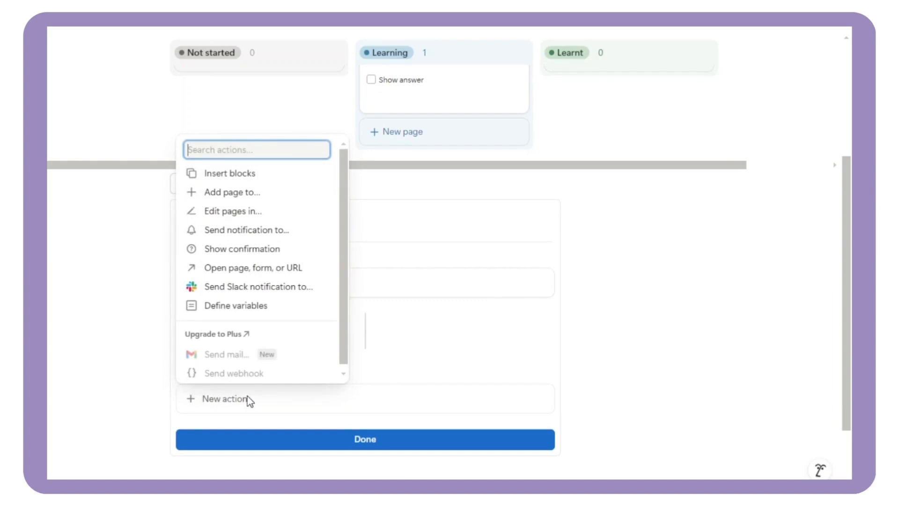
pyautogui.click(275, 213)
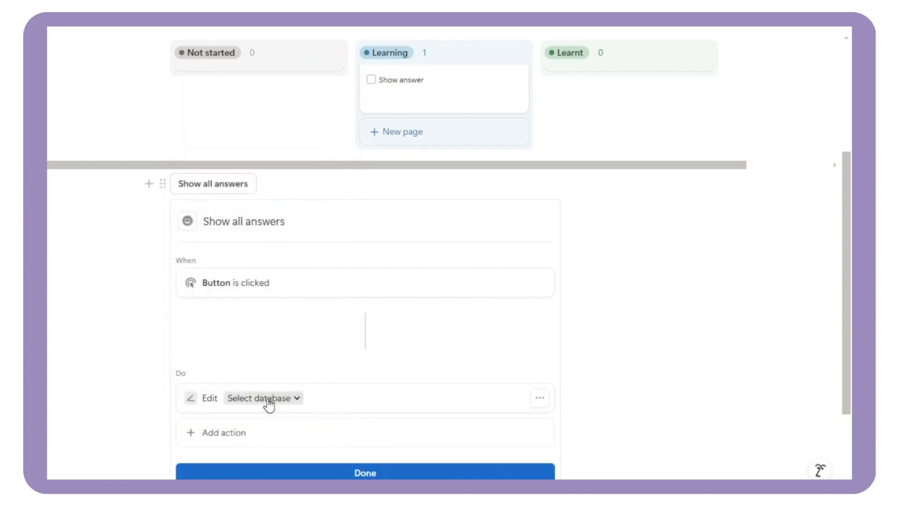
pyautogui.click(288, 399)
pyautogui.click(249, 352)
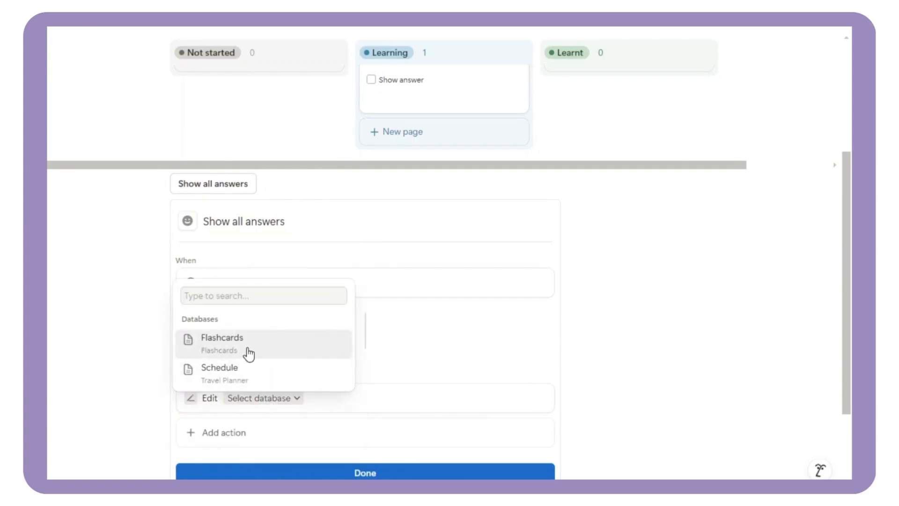
# - Set the Show all answers button to mark Show answer as checked on all Flashcards pages, and move the button above the board
pyautogui.scroll(-2, 325, 405)
pyautogui.click(244, 363)
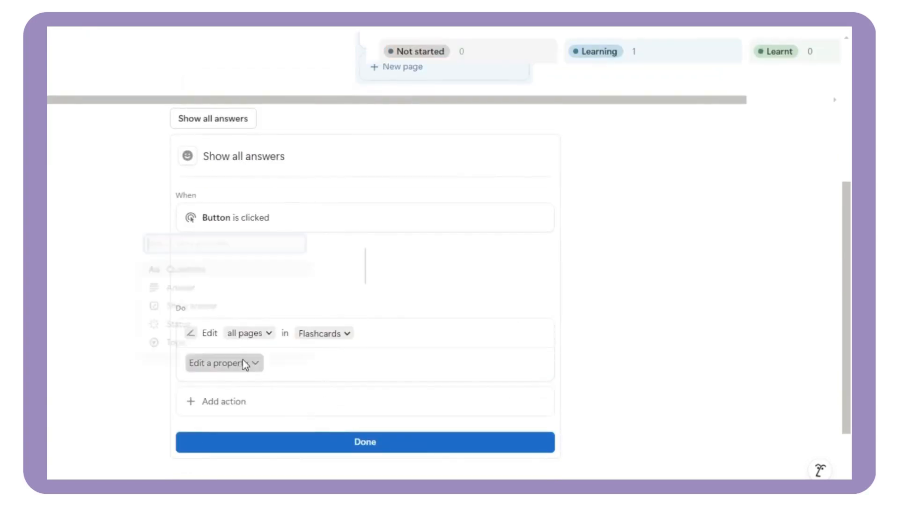
pyautogui.click(195, 306)
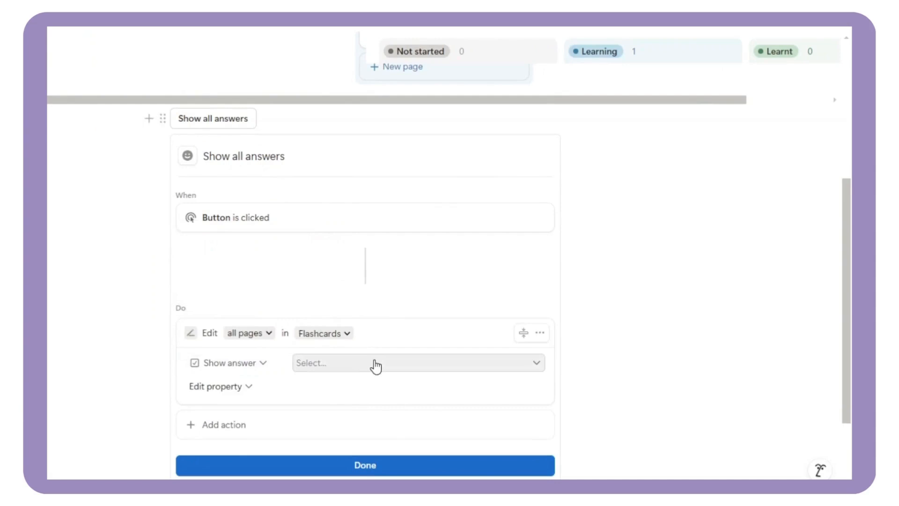
pyautogui.click(375, 367)
pyautogui.click(427, 424)
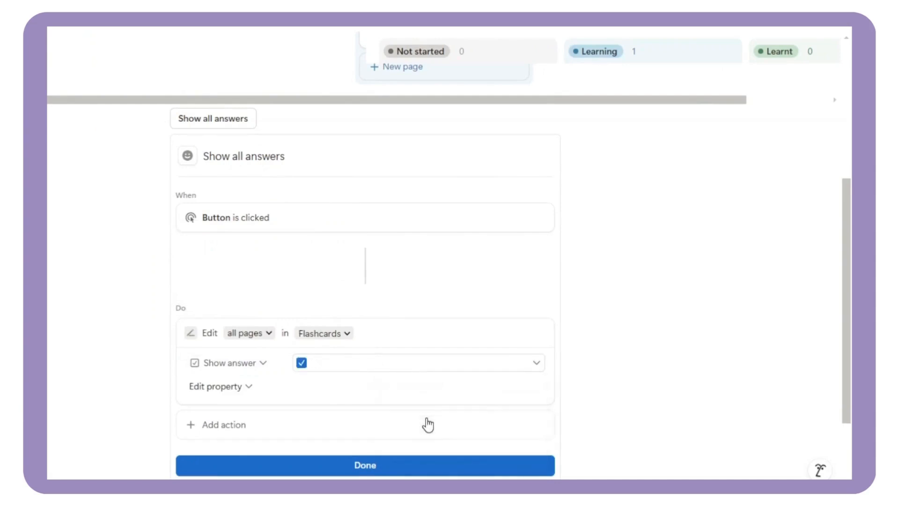
pyautogui.scroll(-1, 427, 393)
pyautogui.click(412, 407)
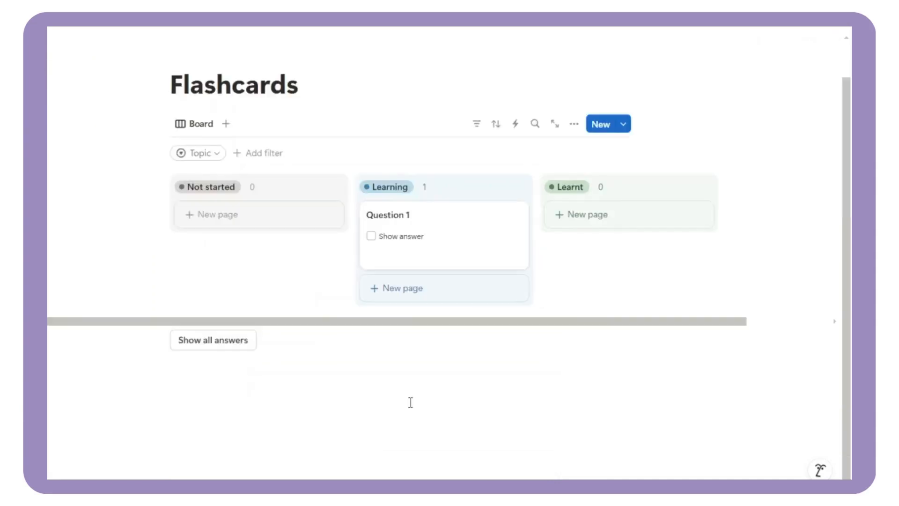
pyautogui.moveTo(157, 339); pyautogui.dragTo(187, 115)
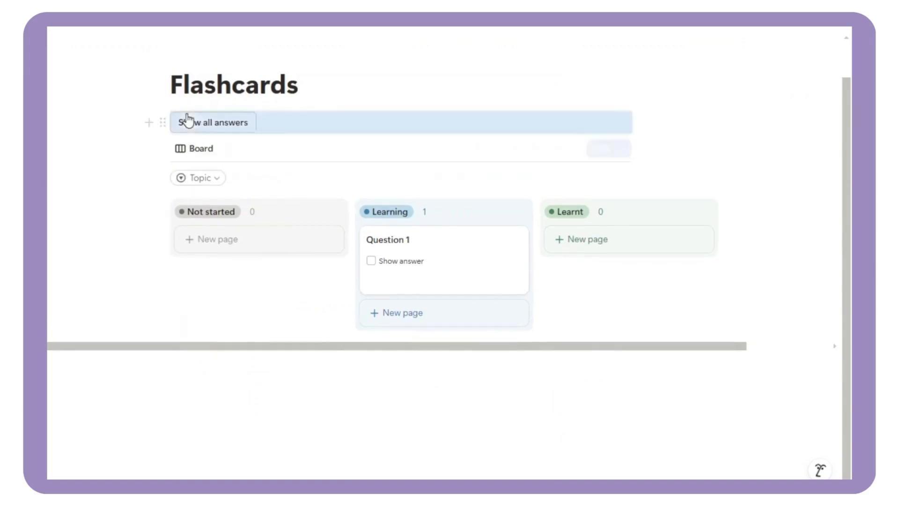
# - Insert a second button block below the board and name it Hide all answers
pyautogui.click(255, 386)
pyautogui.write('/')
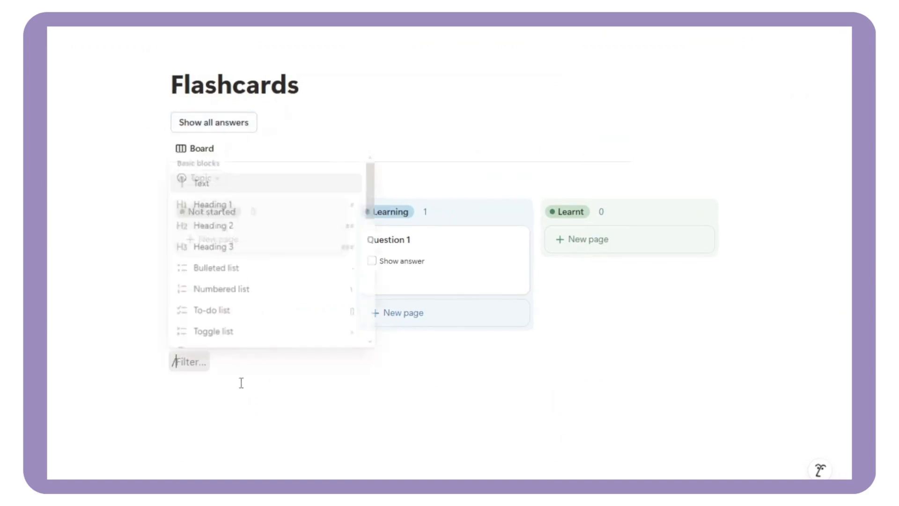
pyautogui.write('butt')
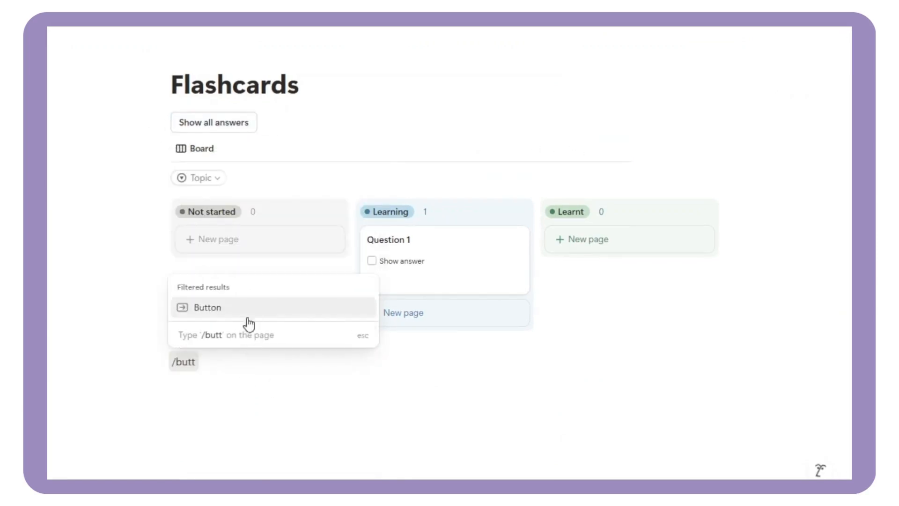
pyautogui.click(248, 309)
pyautogui.scroll(-4, 247, 370)
pyautogui.write('H')
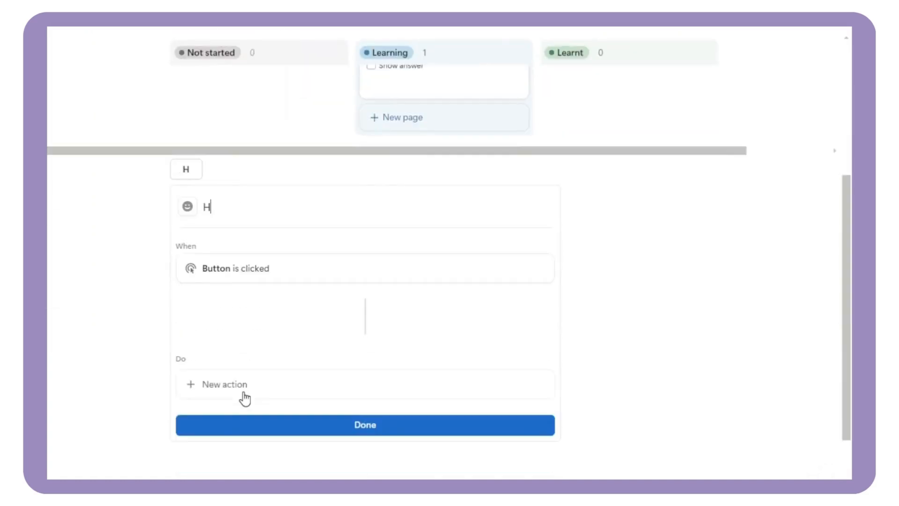
pyautogui.write('ide all answers')
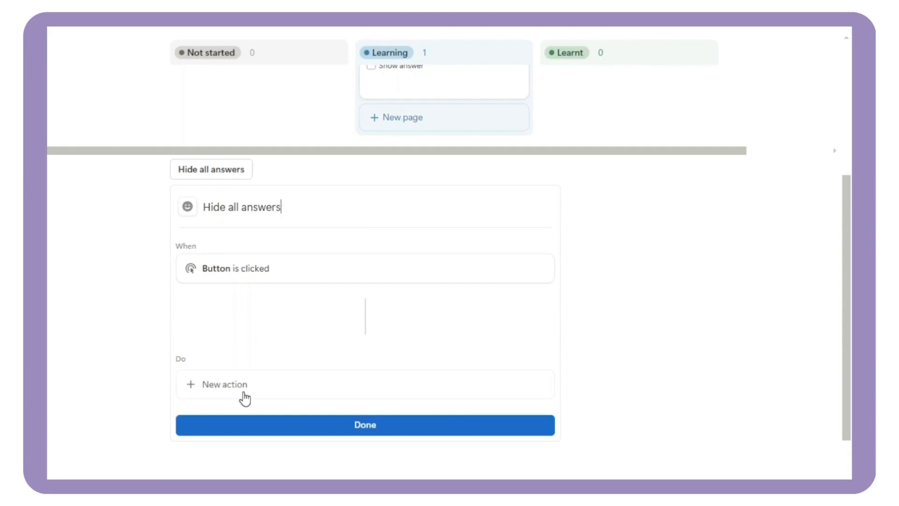
# - Add an Edit pages in action to the Hide all answers button that sets Show answer to Unchecked on all Flashcards pages
pyautogui.click(244, 395)
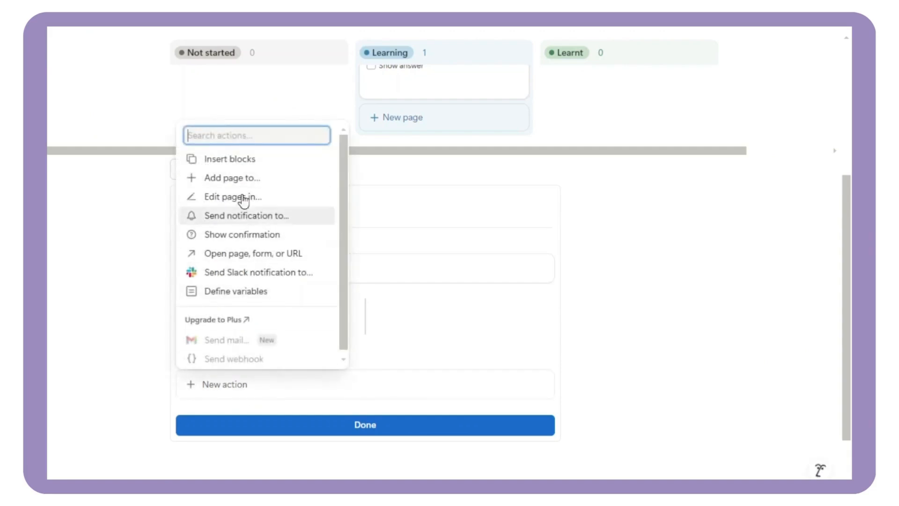
pyautogui.click(218, 200)
pyautogui.click(254, 385)
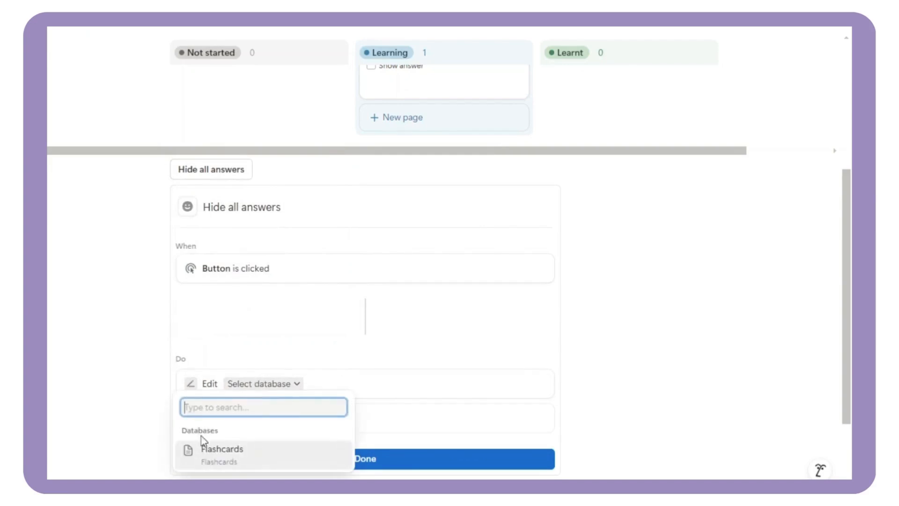
pyautogui.click(216, 463)
pyautogui.click(249, 416)
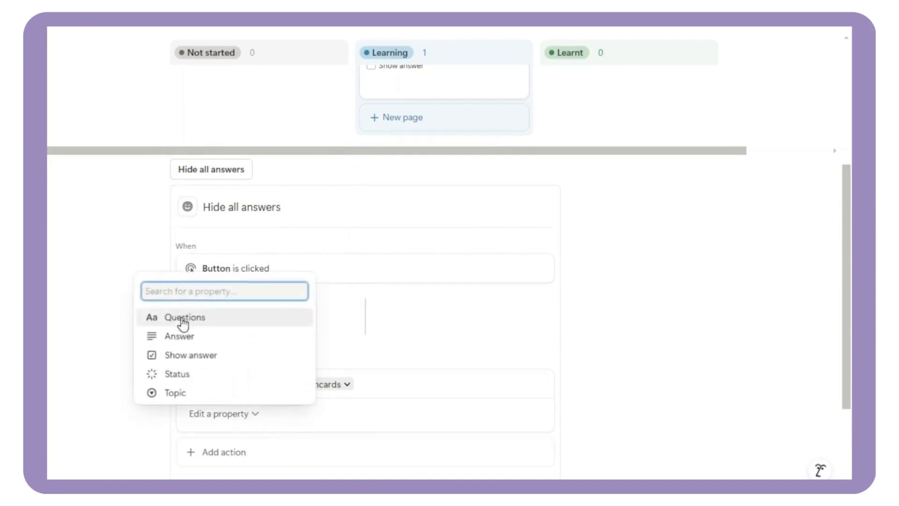
pyautogui.click(186, 355)
pyautogui.click(372, 417)
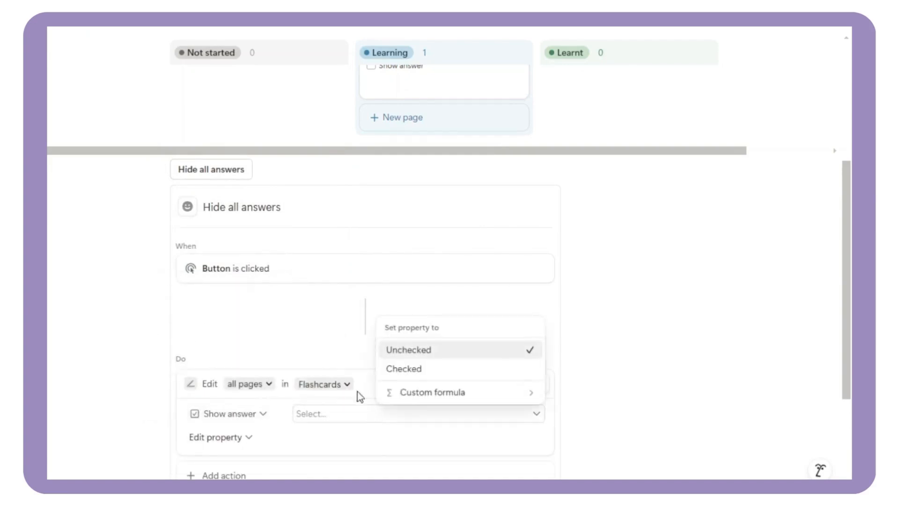
pyautogui.click(418, 354)
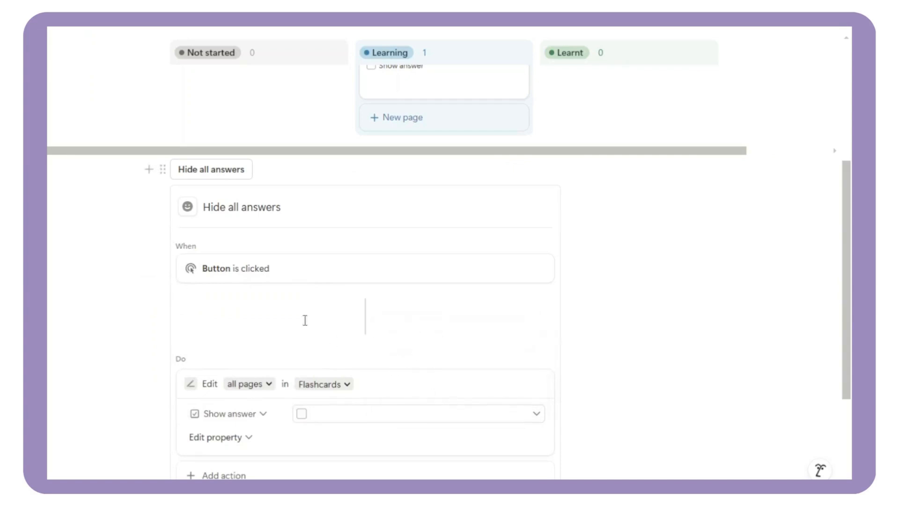
# - Give the Hide all answers button a crossed-out eye icon, save it, and place it in a column beside Show all answers
pyautogui.click(188, 209)
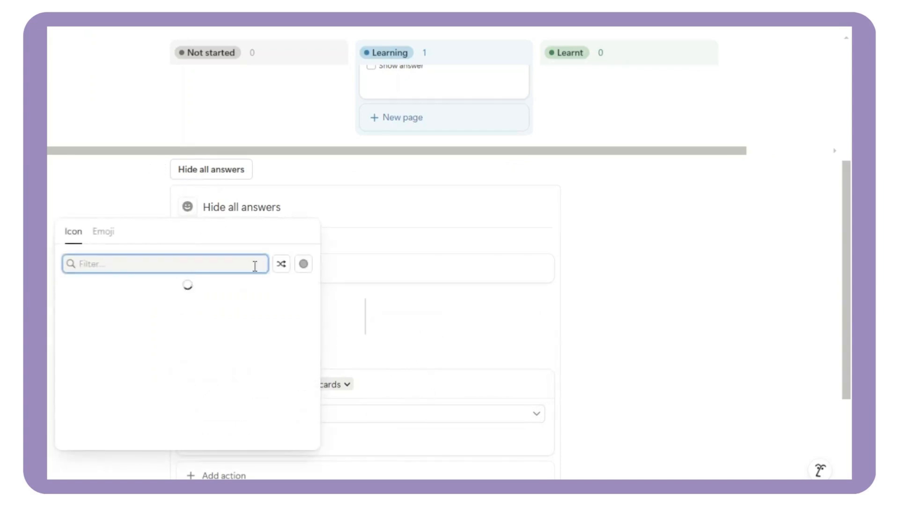
pyautogui.write('ey')
pyautogui.moveTo(93, 294)
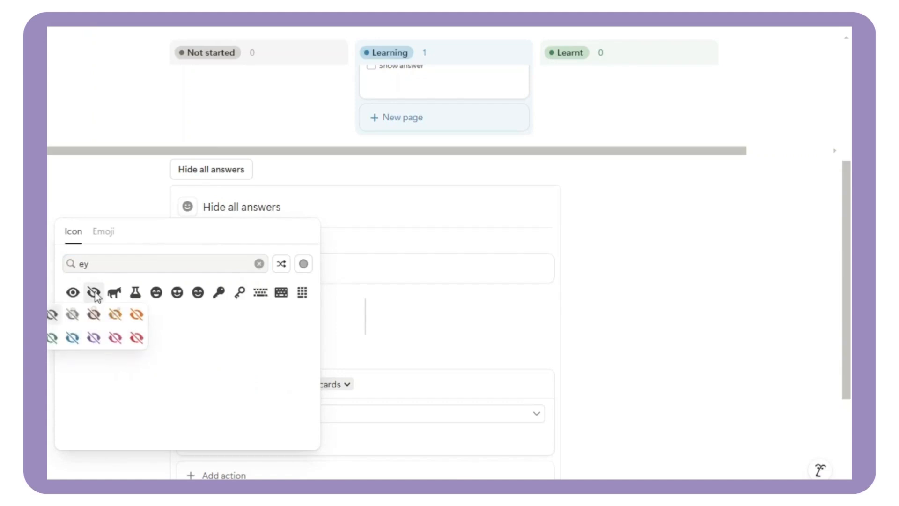
pyautogui.click(52, 316)
pyautogui.scroll(-2, 215, 367)
pyautogui.click(311, 458)
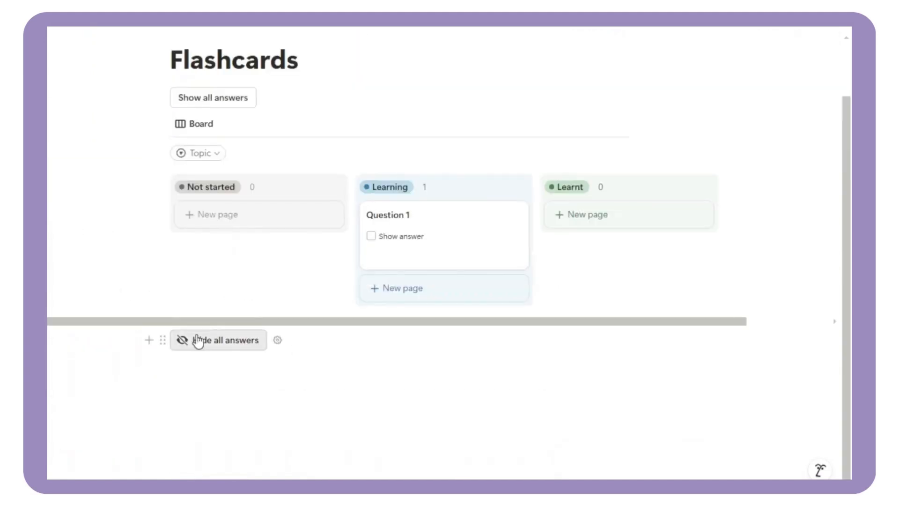
pyautogui.moveTo(163, 339); pyautogui.dragTo(686, 100)
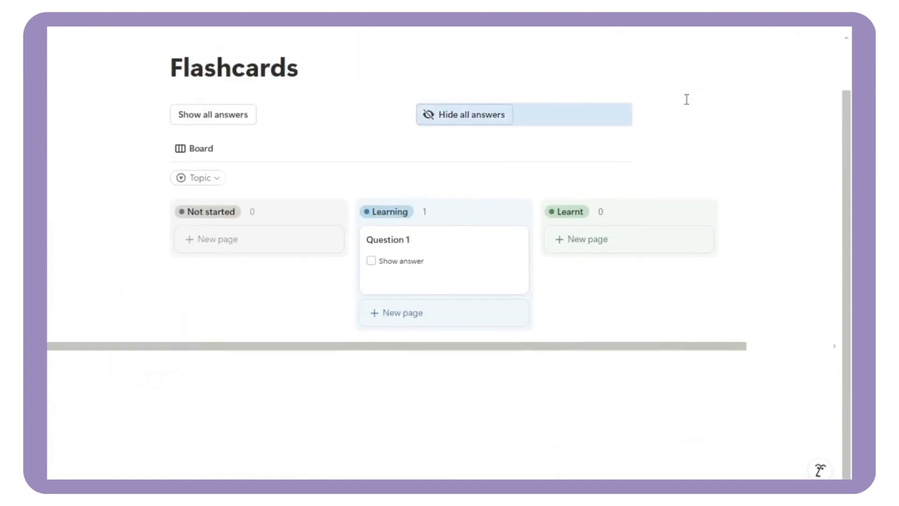
# - Give the Show all answers button an eye icon and save the button
pyautogui.click(268, 114)
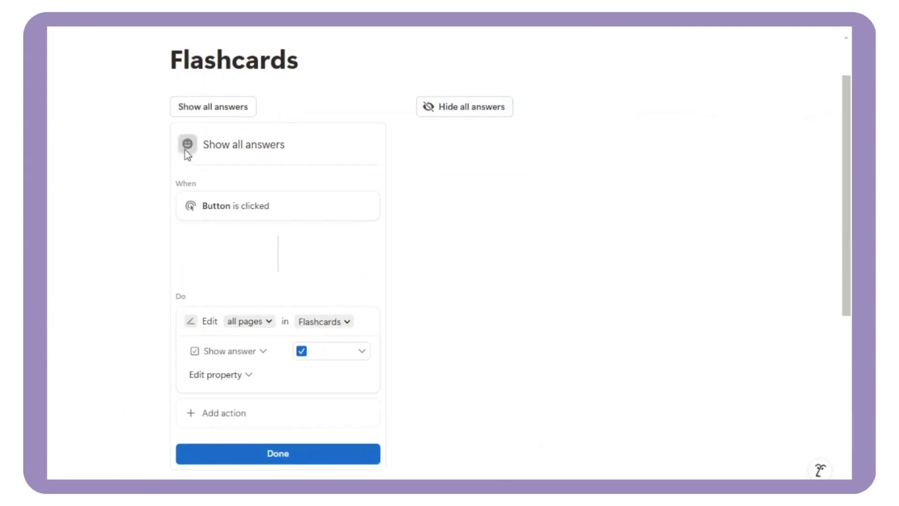
pyautogui.write('e')
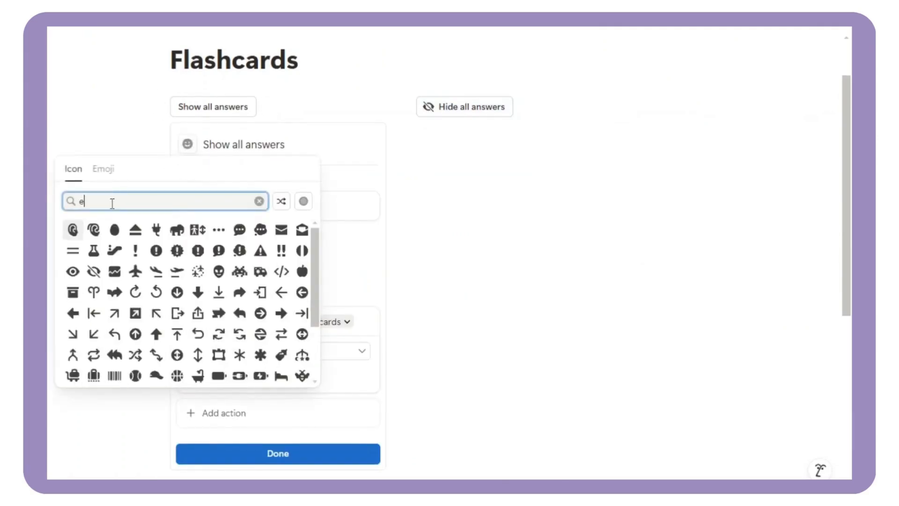
pyautogui.write('ye')
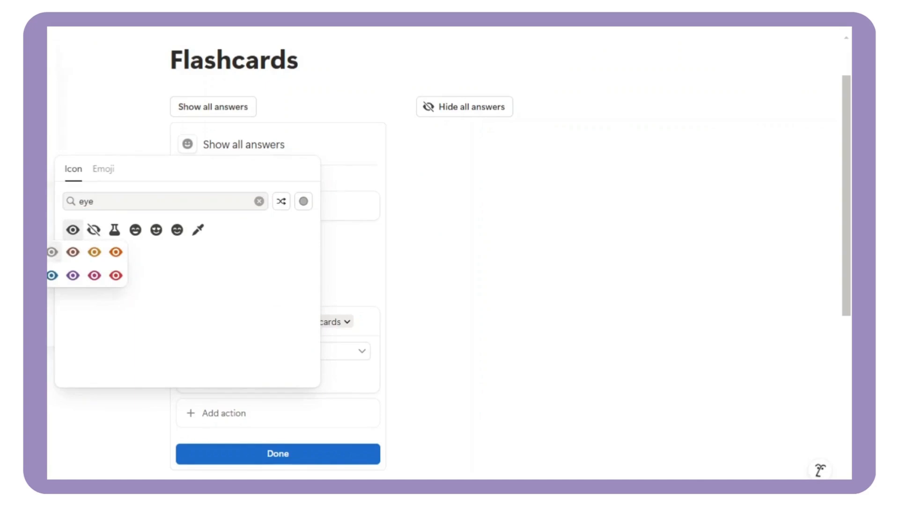
pyautogui.click(72, 229)
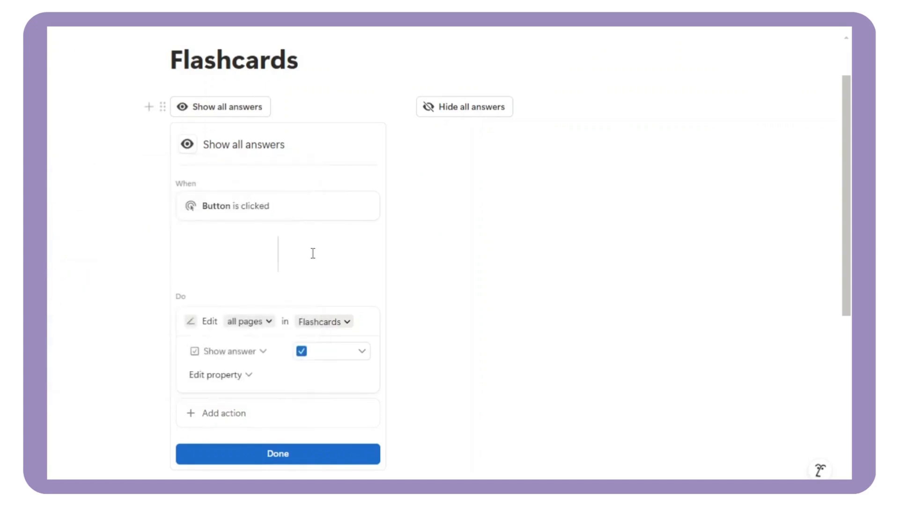
pyautogui.click(316, 452)
# - Test both buttons on the Question 1 card by running Show all answers and Hide all answers in turn
pyautogui.click(227, 118)
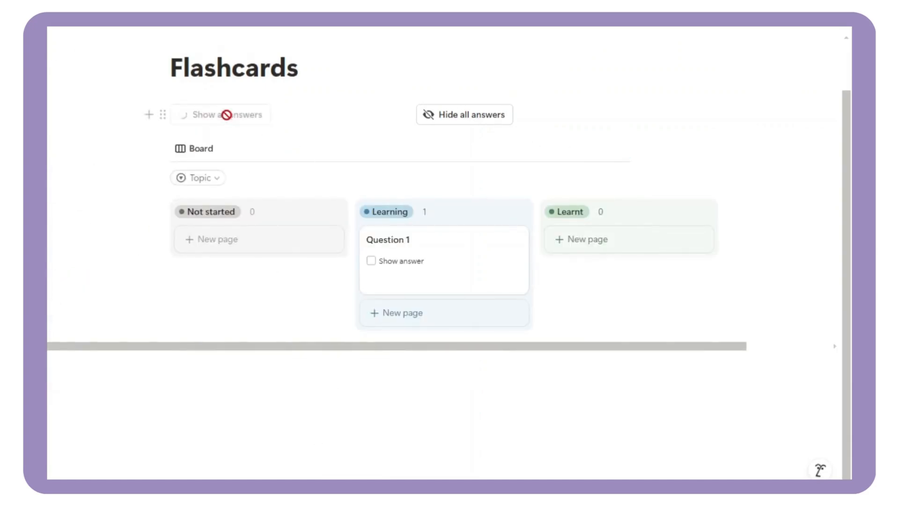
pyautogui.click(471, 116)
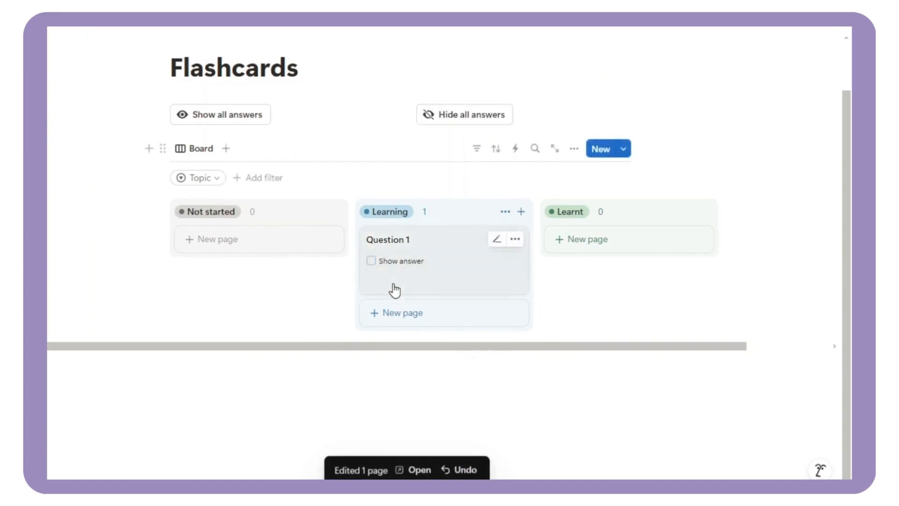
pyautogui.scroll(2, 417, 286)
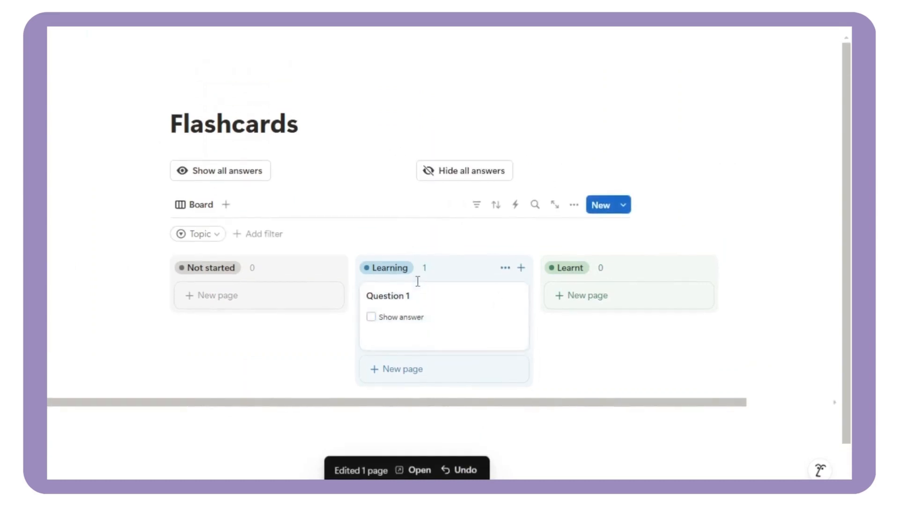